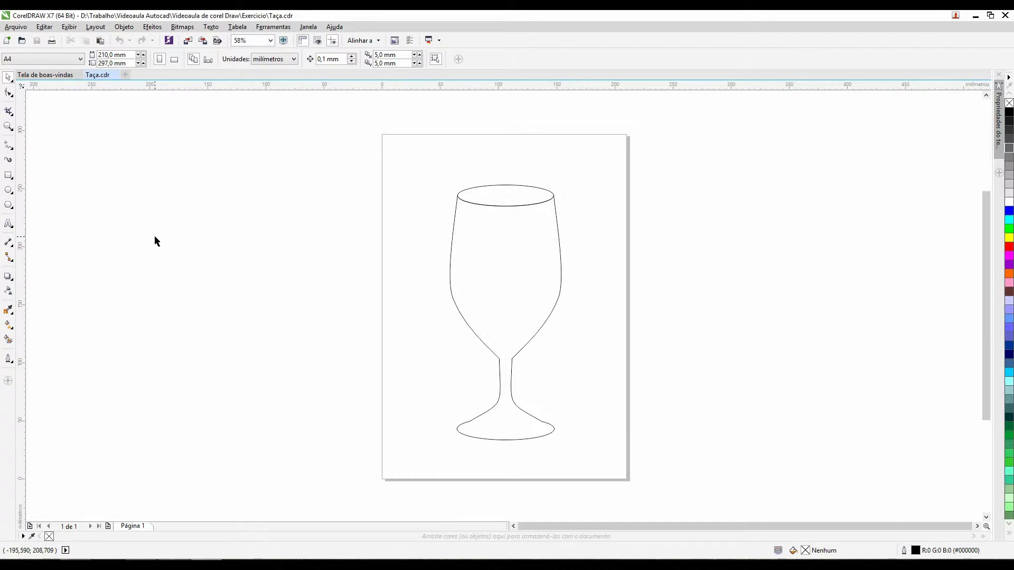
# - Draw a circle about 129 mm in diameter in the empty area left of the page and deselect it
pyautogui.click(7, 191)
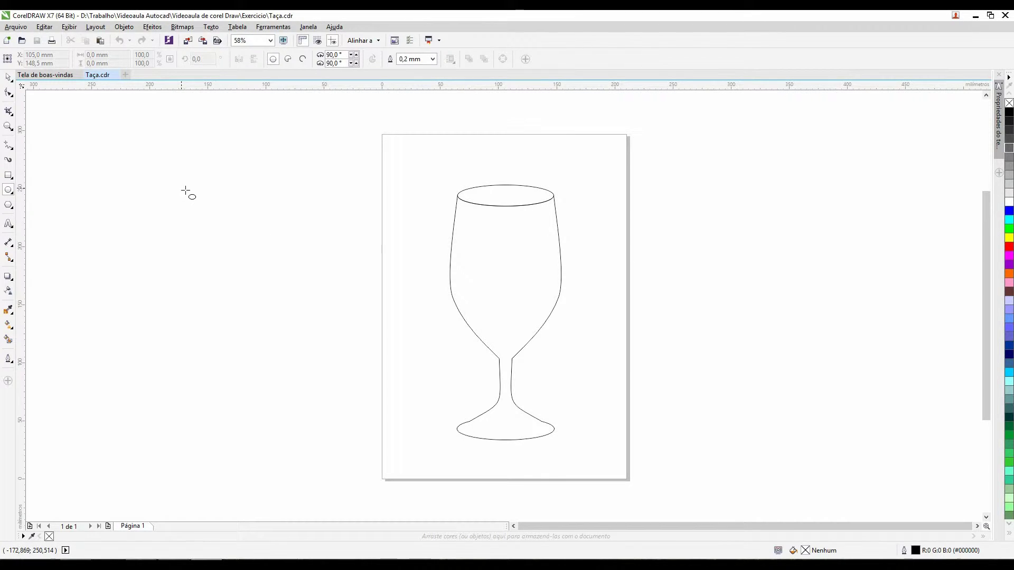
pyautogui.moveTo(182, 188); pyautogui.dragTo(332, 336)
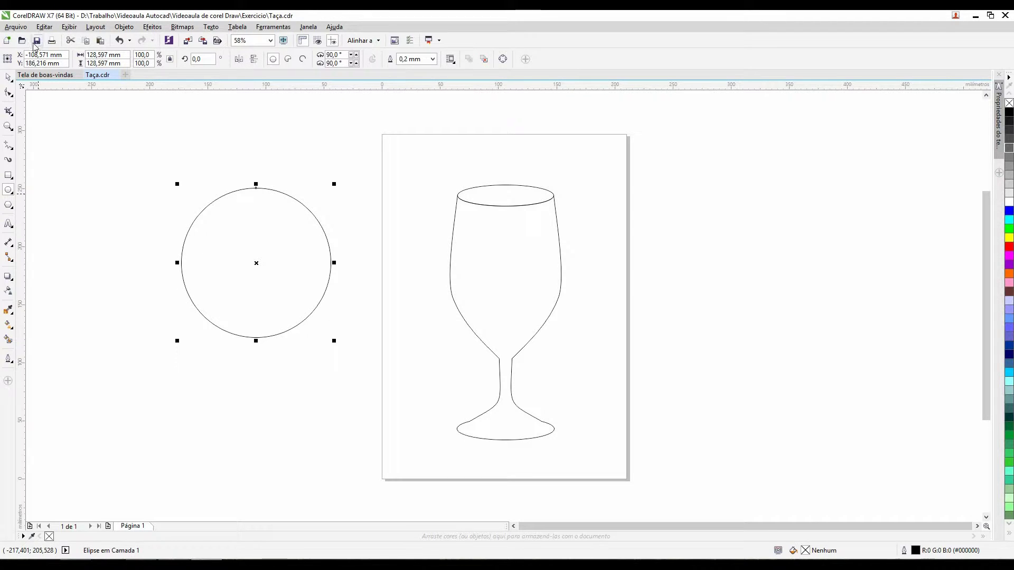
pyautogui.click(7, 77)
pyautogui.click(336, 173)
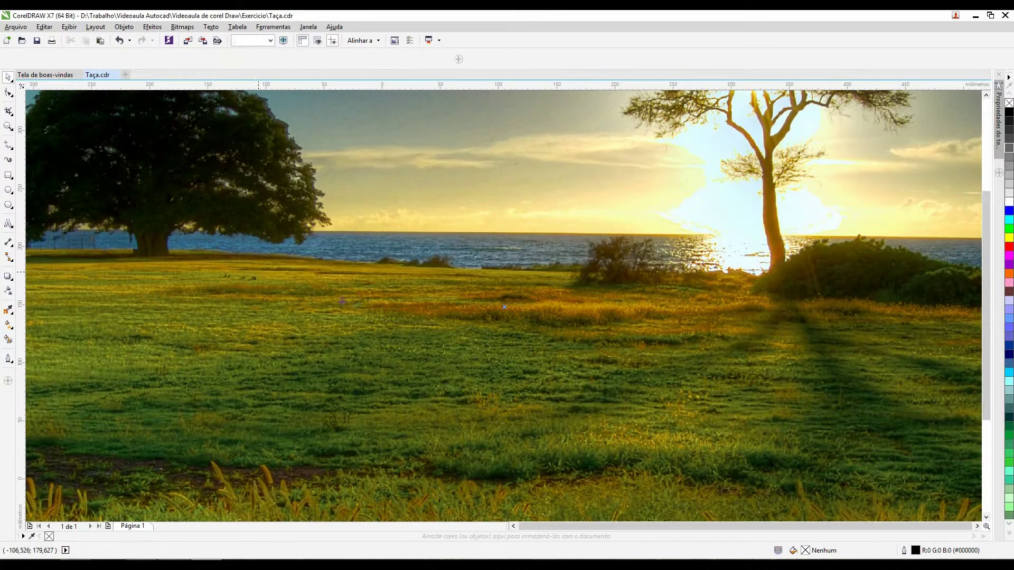
# - Scale the landscape photo down proportionally to about 215 by 144 mm and place it over the circle beside the page
pyautogui.press('F4')
pyautogui.scroll(2, 561, 262)
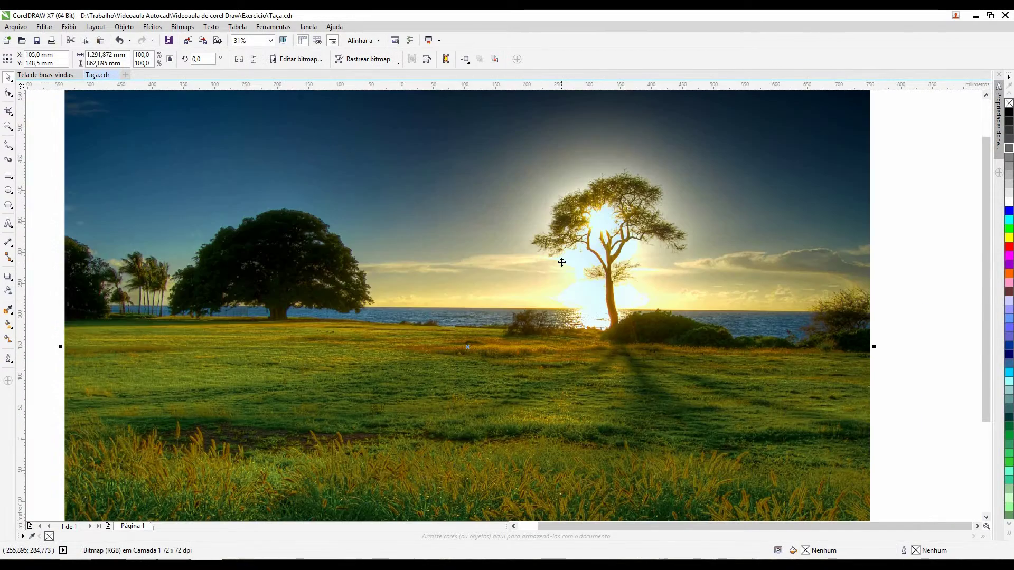
pyautogui.scroll(-2, 561, 262)
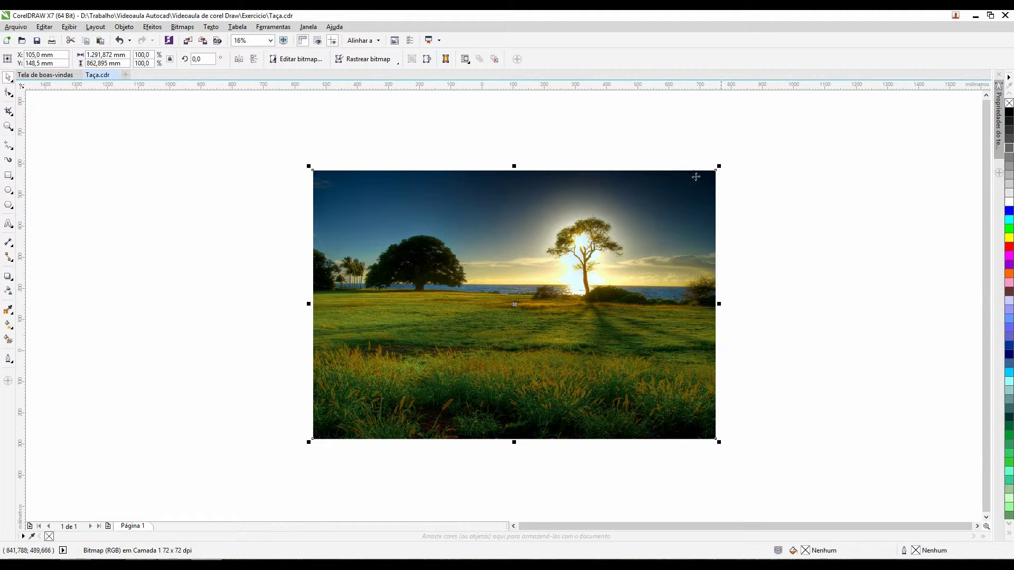
pyautogui.moveTo(719, 166); pyautogui.dragTo(475, 330)
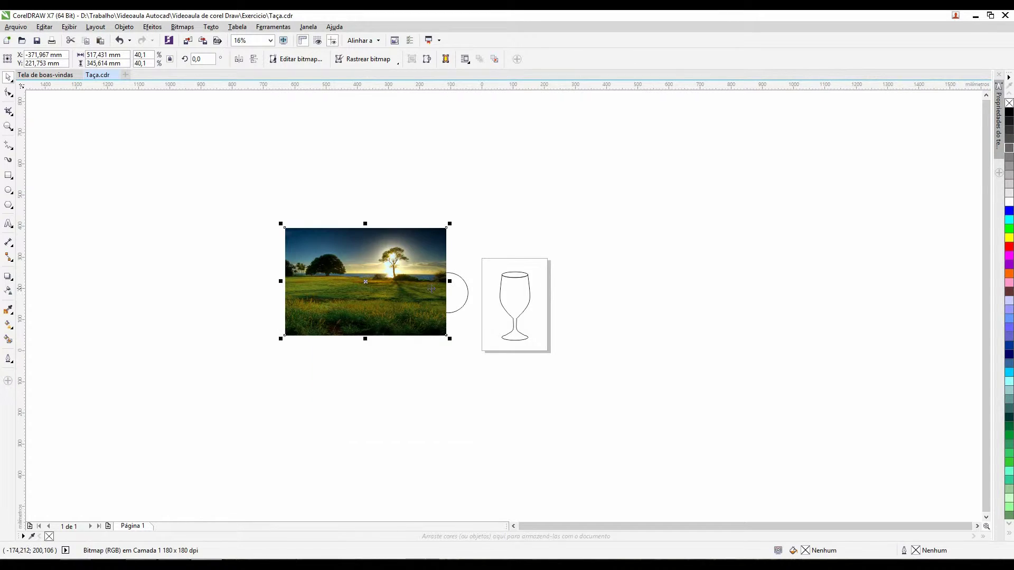
pyautogui.scroll(2, 488, 496)
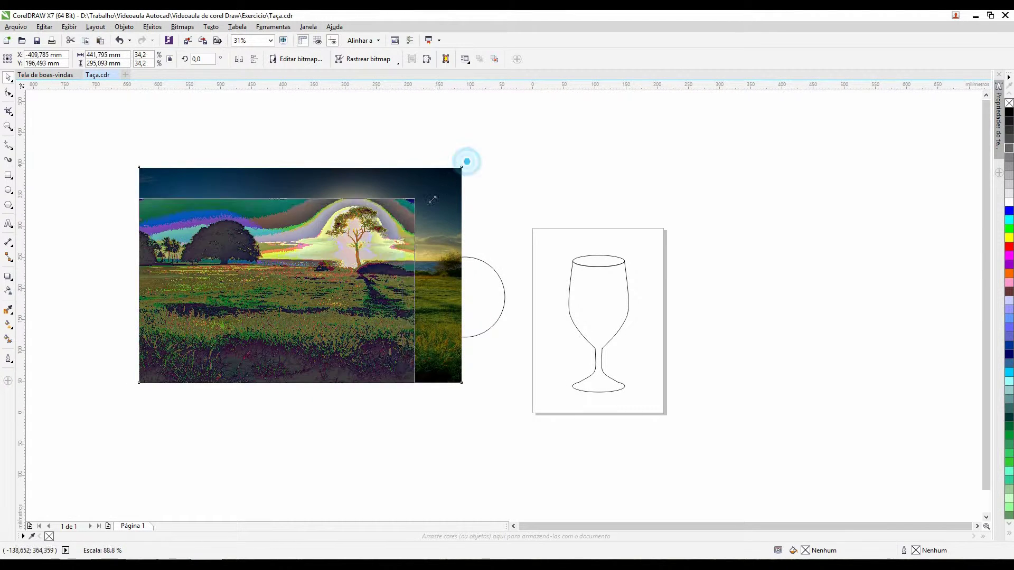
pyautogui.moveTo(466, 162); pyautogui.dragTo(270, 295)
pyautogui.moveTo(236, 343); pyautogui.dragTo(494, 301)
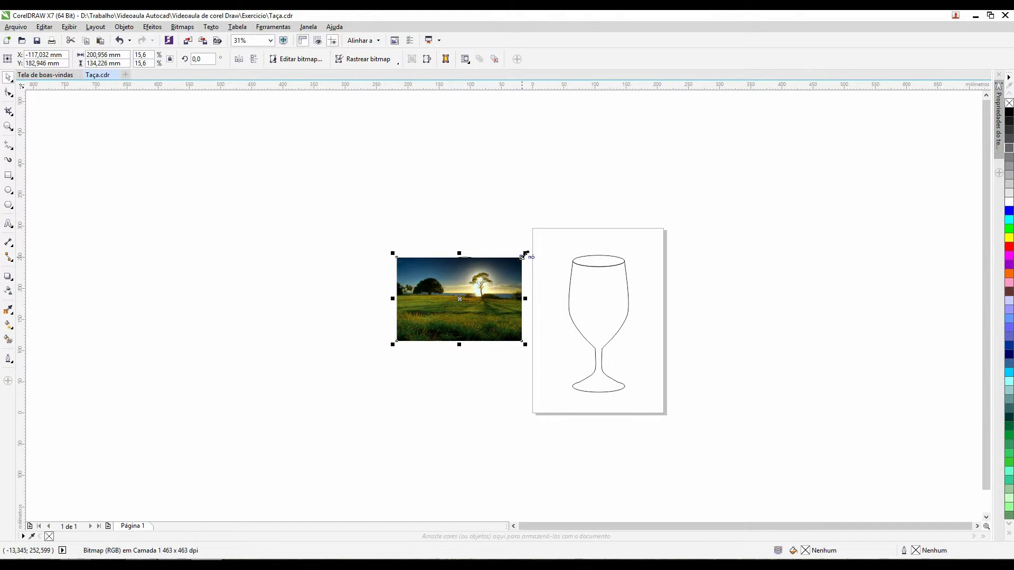
pyautogui.moveTo(521, 257); pyautogui.dragTo(534, 248)
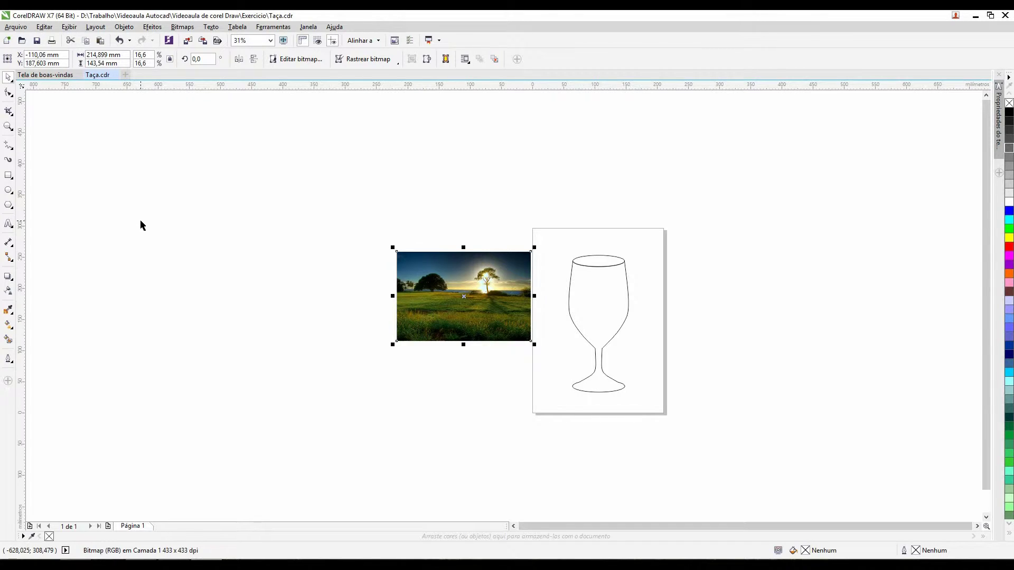
# - Convert the landscape photo to a bitmap at 300 dpi in RGB (24-bit) colour with a transparent background
pyautogui.scroll(1, 479, 304)
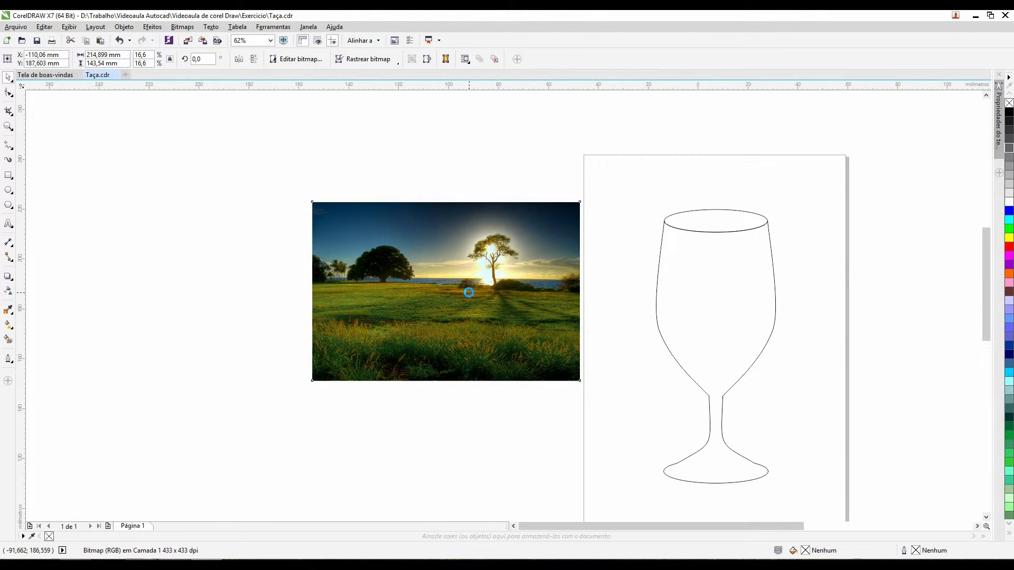
pyautogui.scroll(1, 469, 292)
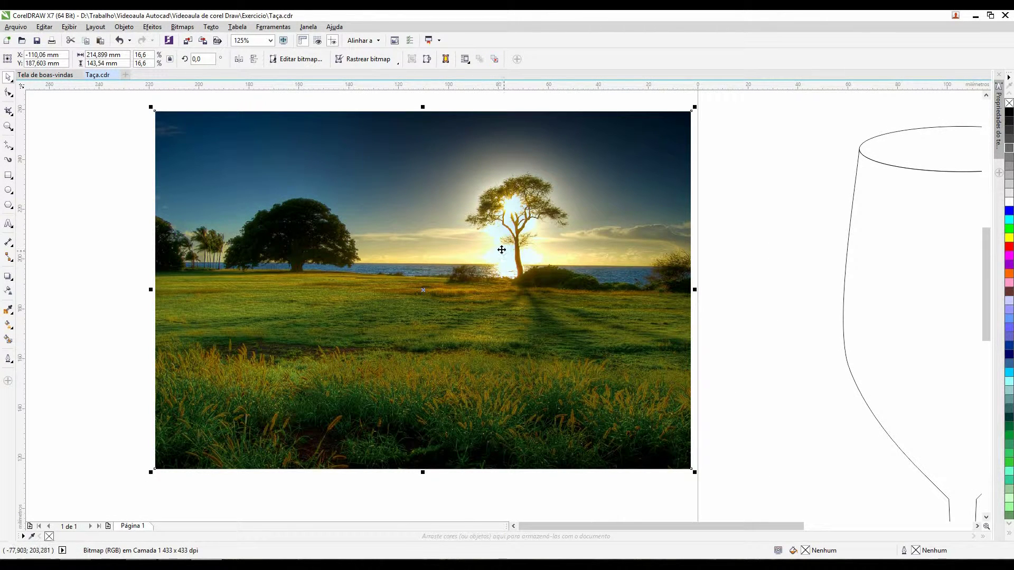
pyautogui.click(182, 28)
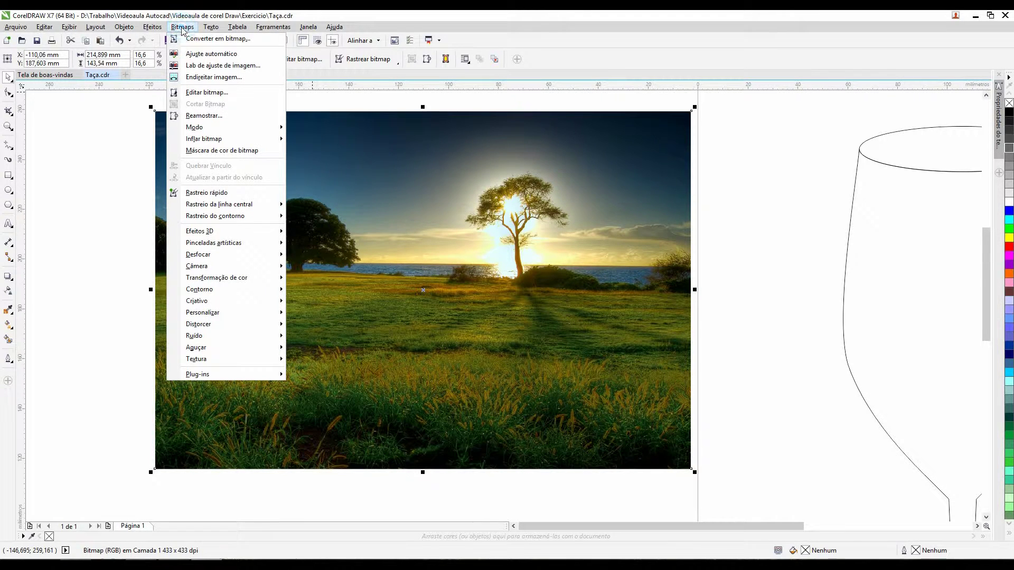
pyautogui.click(209, 39)
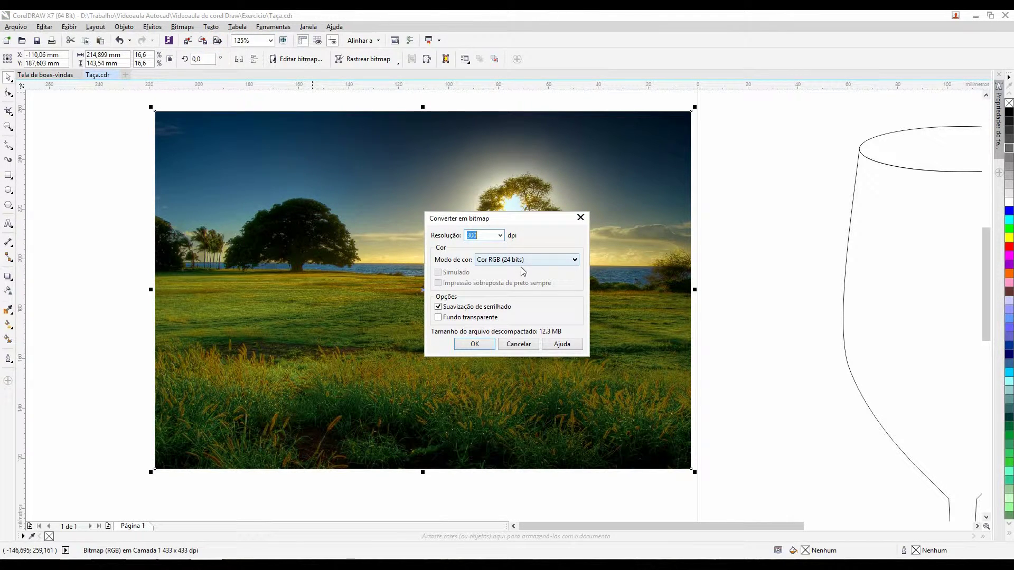
pyautogui.click(500, 259)
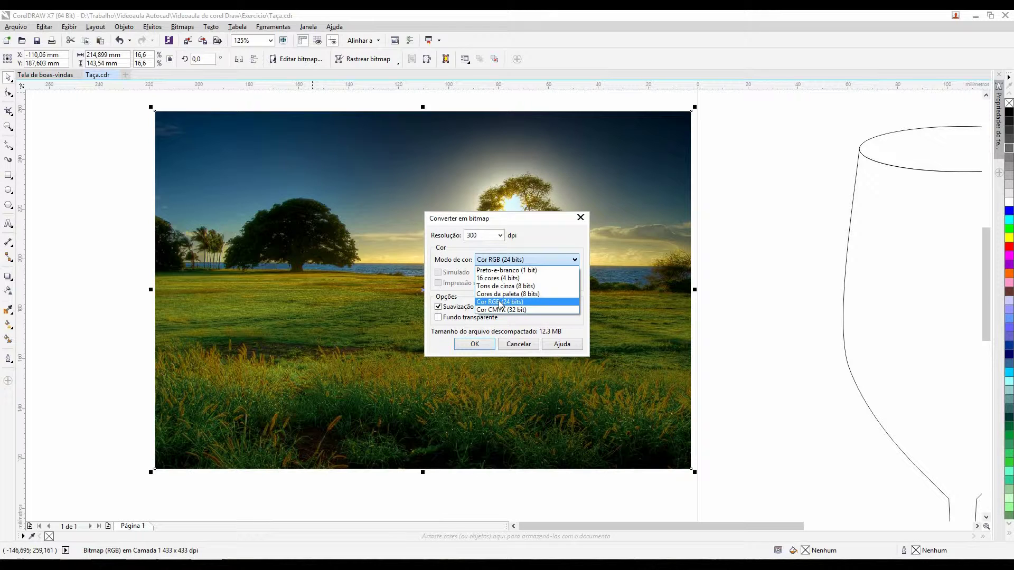
pyautogui.click(500, 304)
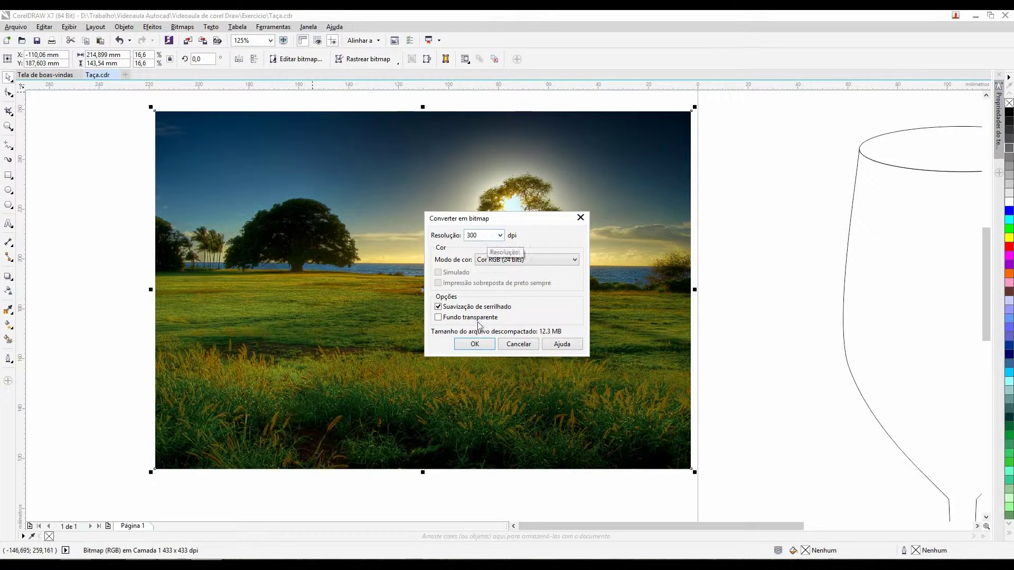
pyautogui.click(439, 317)
pyautogui.click(473, 344)
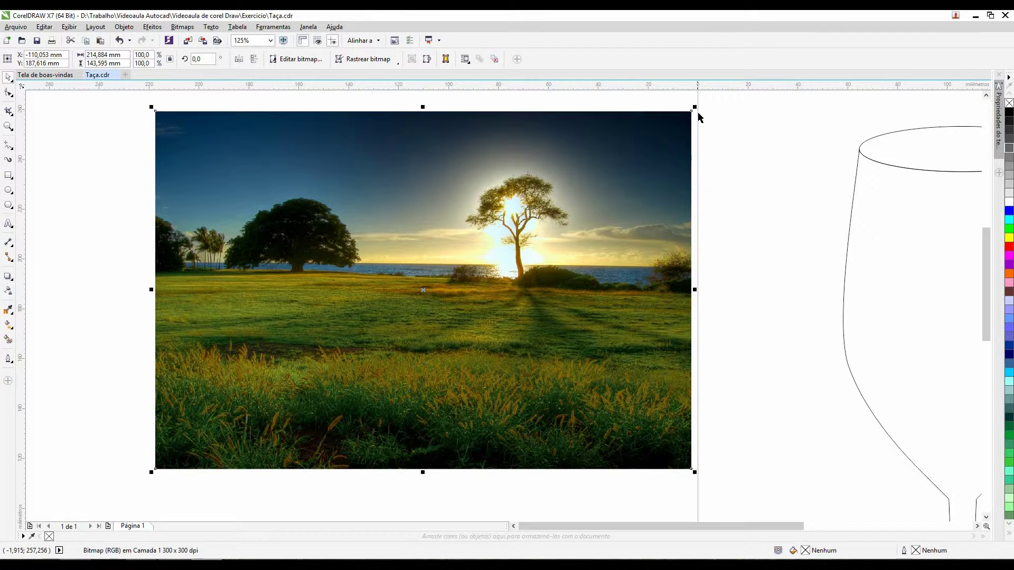
# - Reduce the photo to about 209 by 140 mm over the circle and send it to the back
pyautogui.moveTo(695, 107); pyautogui.dragTo(675, 122)
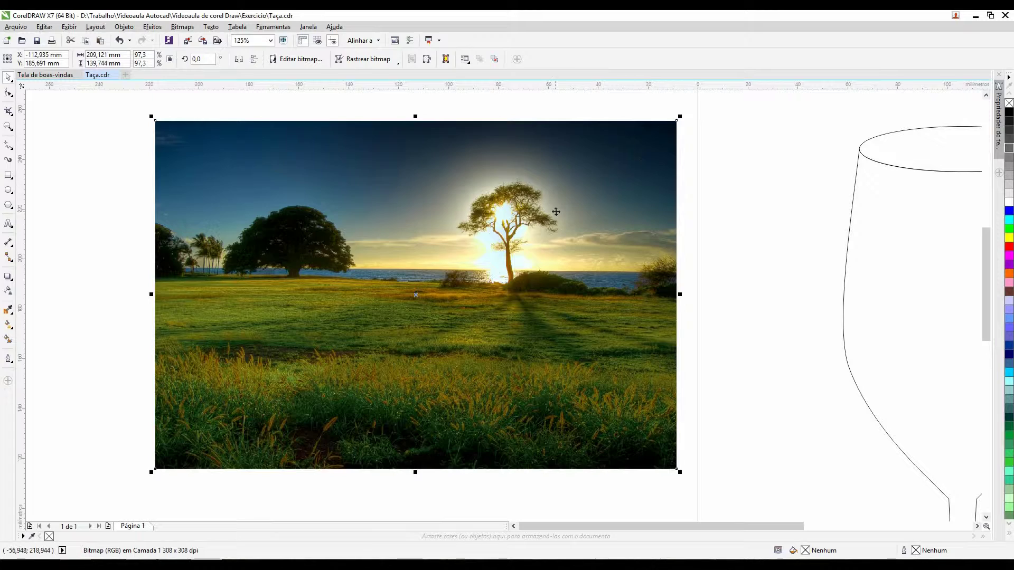
pyautogui.moveTo(553, 232)
pyautogui.mouseDown()
pyautogui.moveTo(240, 274)
pyautogui.moveTo(486, 222)
pyautogui.moveTo(547, 227)
pyautogui.moveTo(536, 227)
pyautogui.mouseUp()
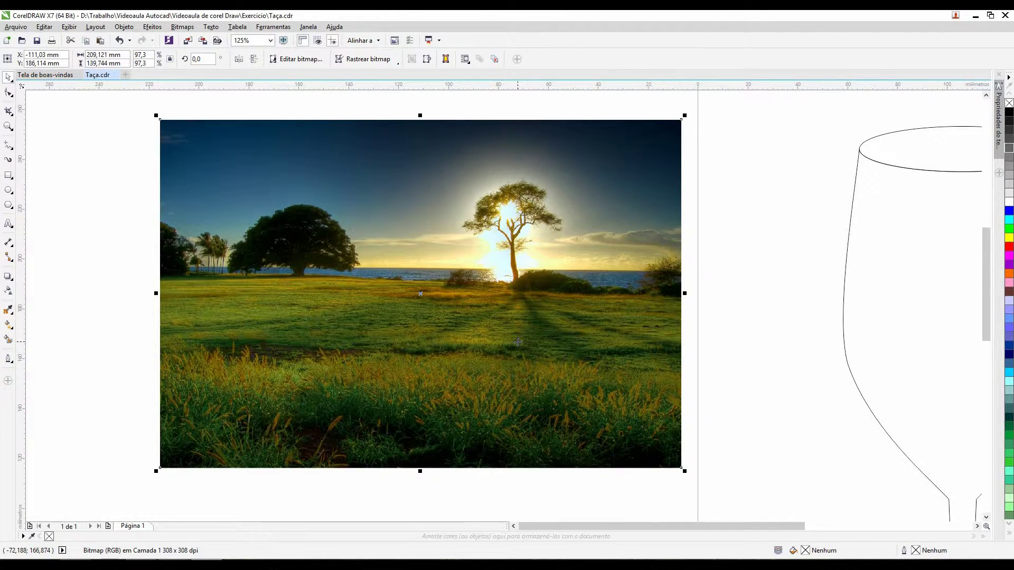
pyautogui.hotkey('shift', 'pagedown')
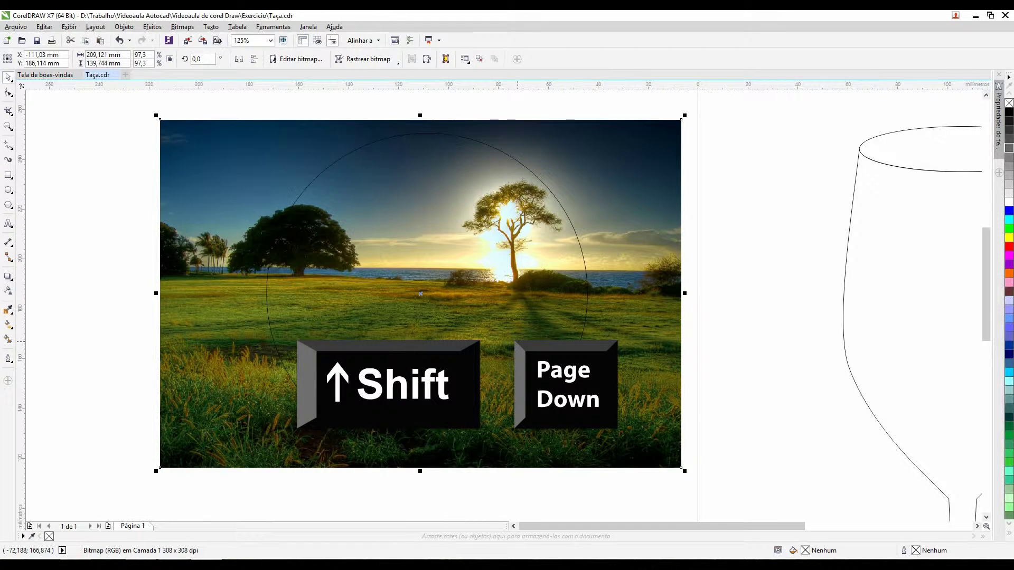
pyautogui.click(105, 182)
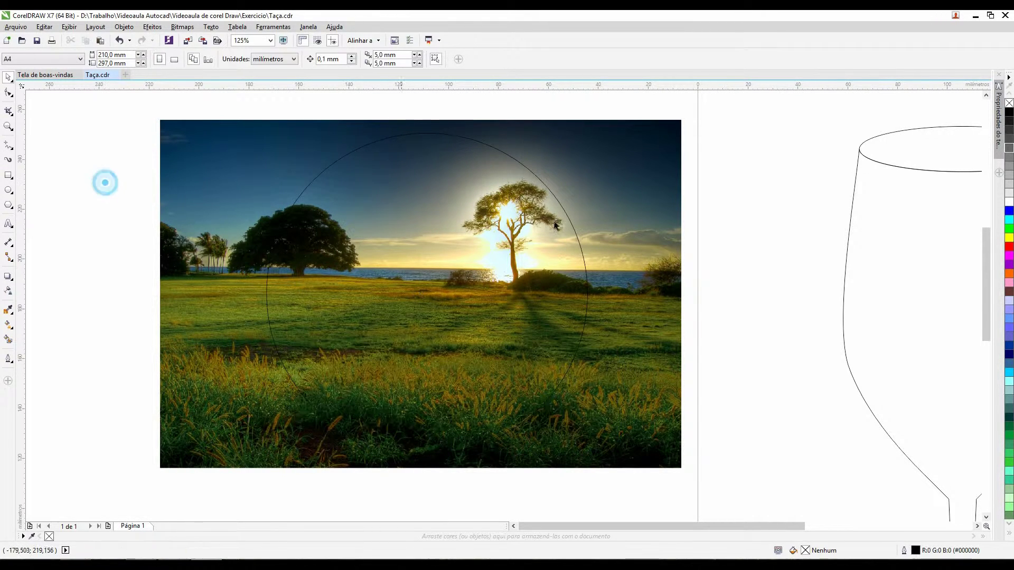
# - Give the circle over the photo a yellow outline
pyautogui.click(480, 162)
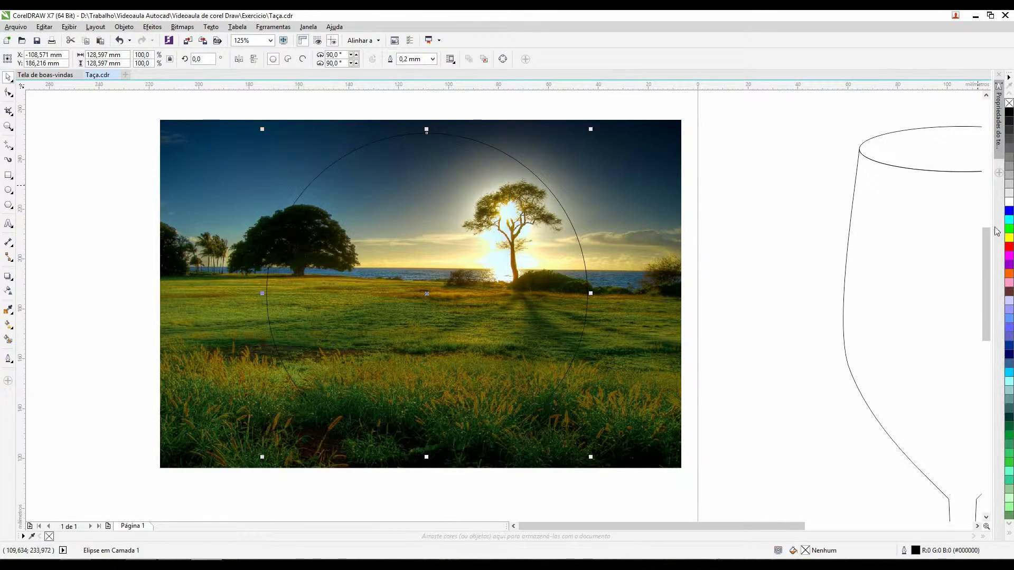
pyautogui.rightClick(1009, 238)
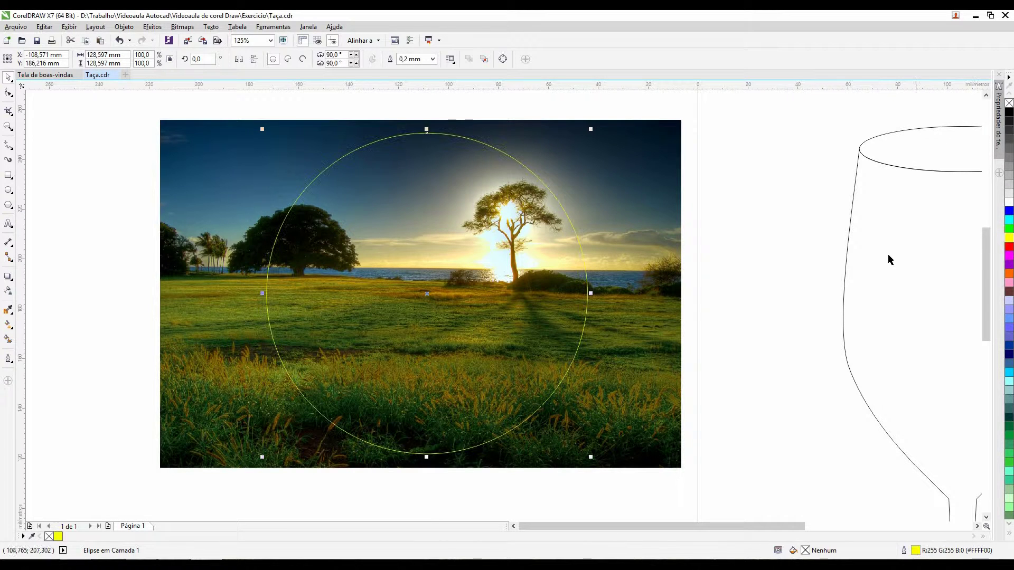
pyautogui.click(790, 220)
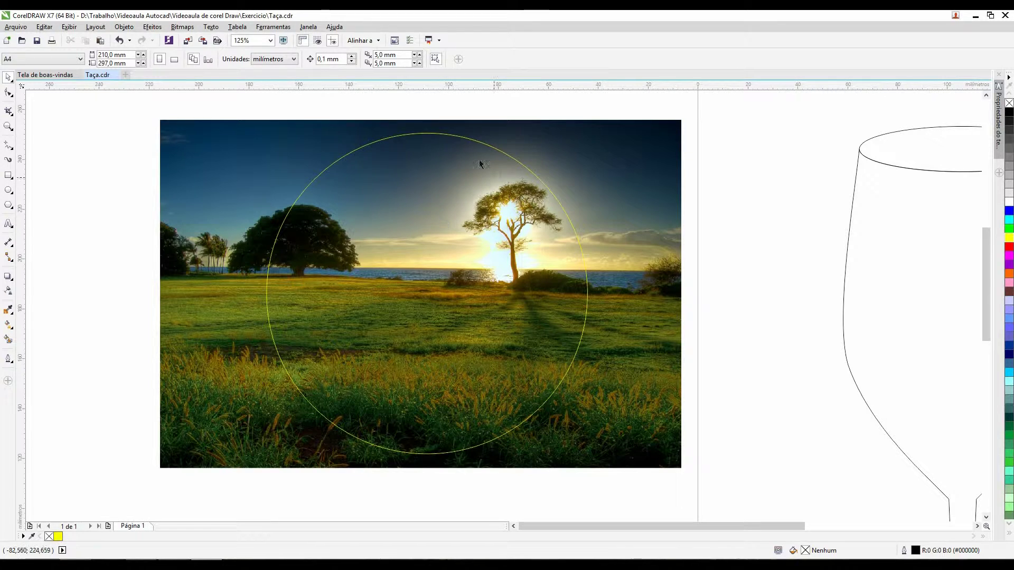
# - Place the landscape photo inside the yellow-outlined circle with PowerClip
pyautogui.click(655, 150)
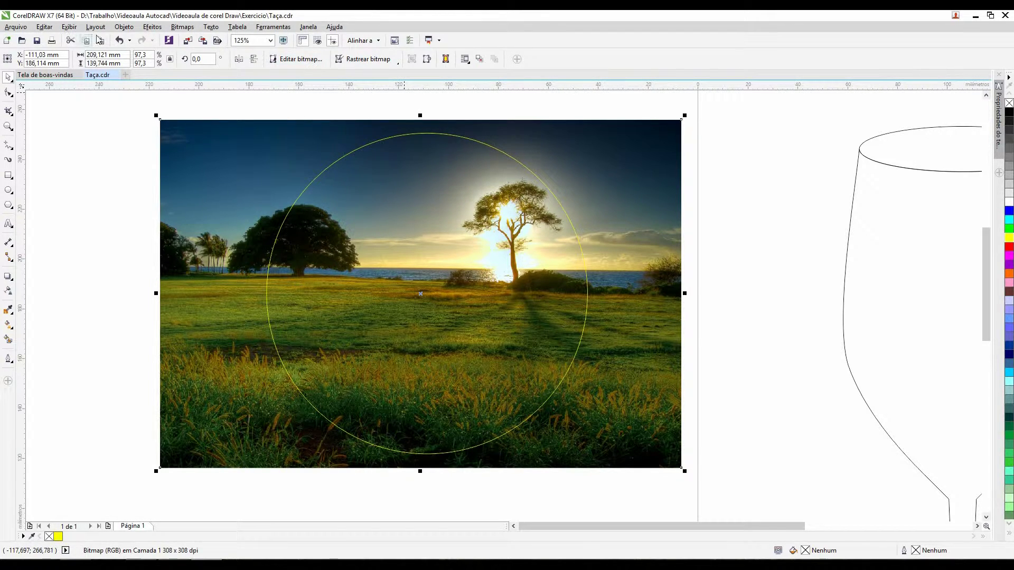
pyautogui.click(121, 27)
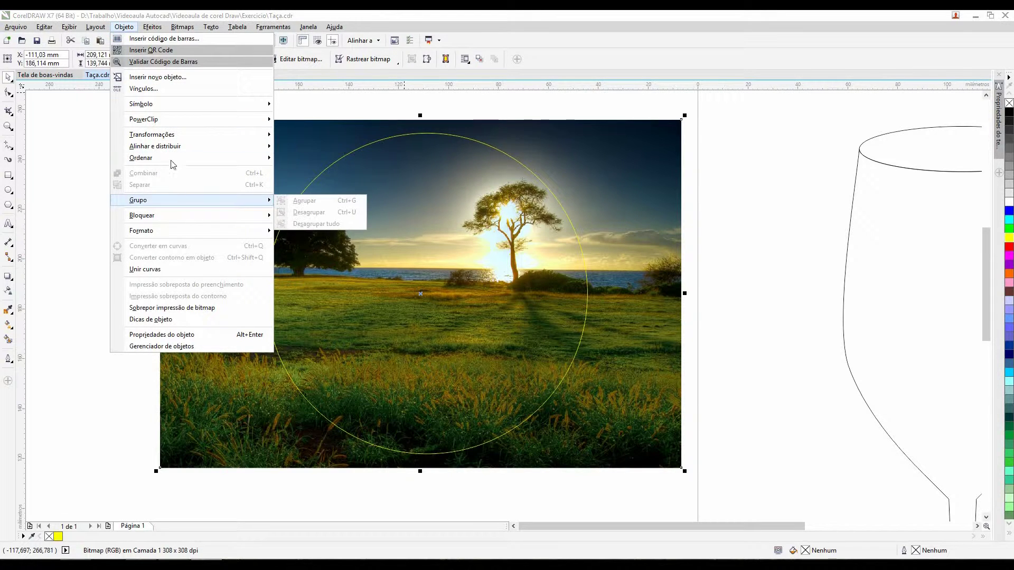
pyautogui.moveTo(178, 122)
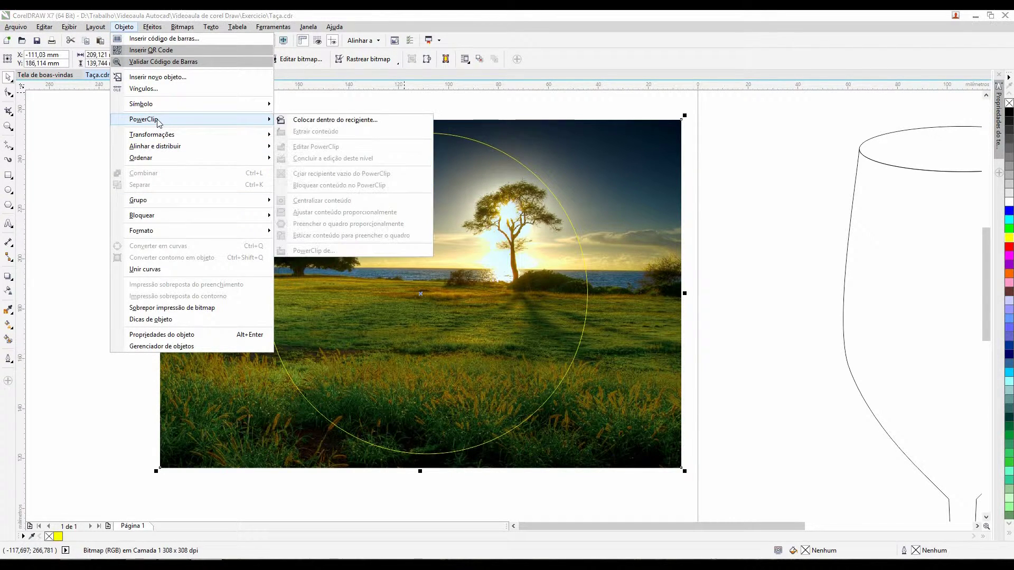
pyautogui.click(323, 125)
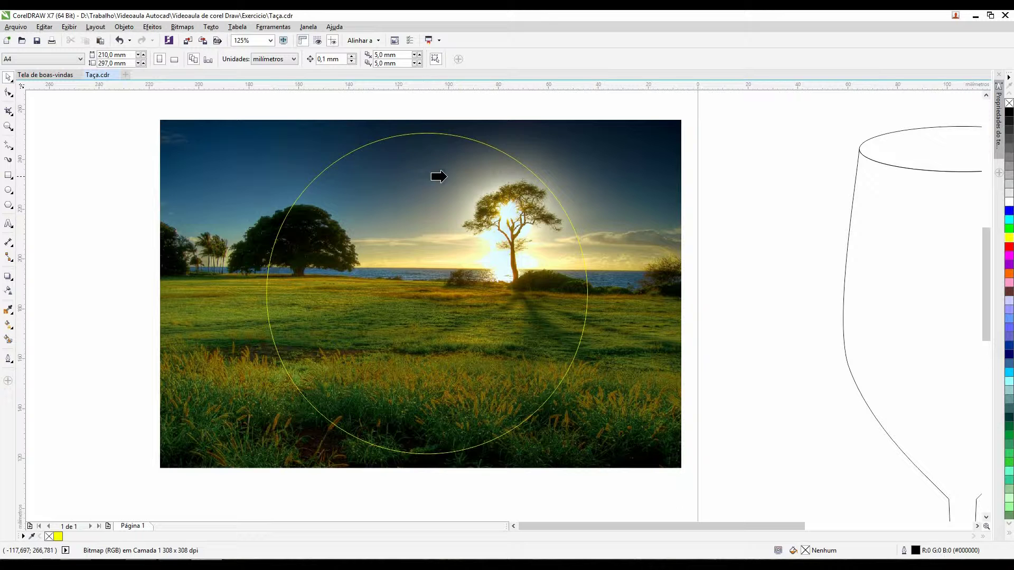
pyautogui.click(443, 195)
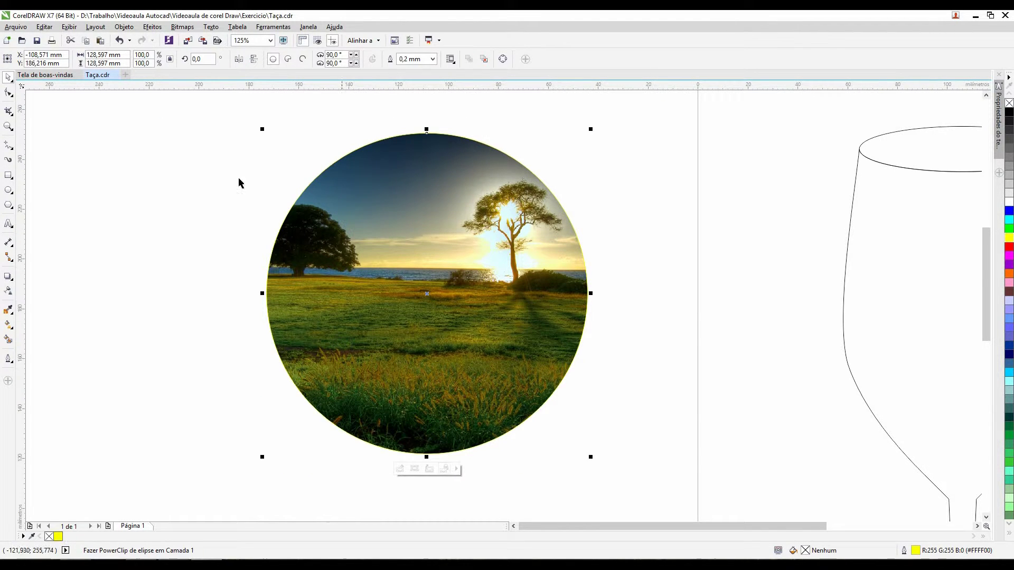
# - Move the photo-filled circle about 45 mm farther left, away from the page
pyautogui.click(181, 264)
pyautogui.click(521, 295)
pyautogui.moveTo(528, 295); pyautogui.dragTo(364, 288)
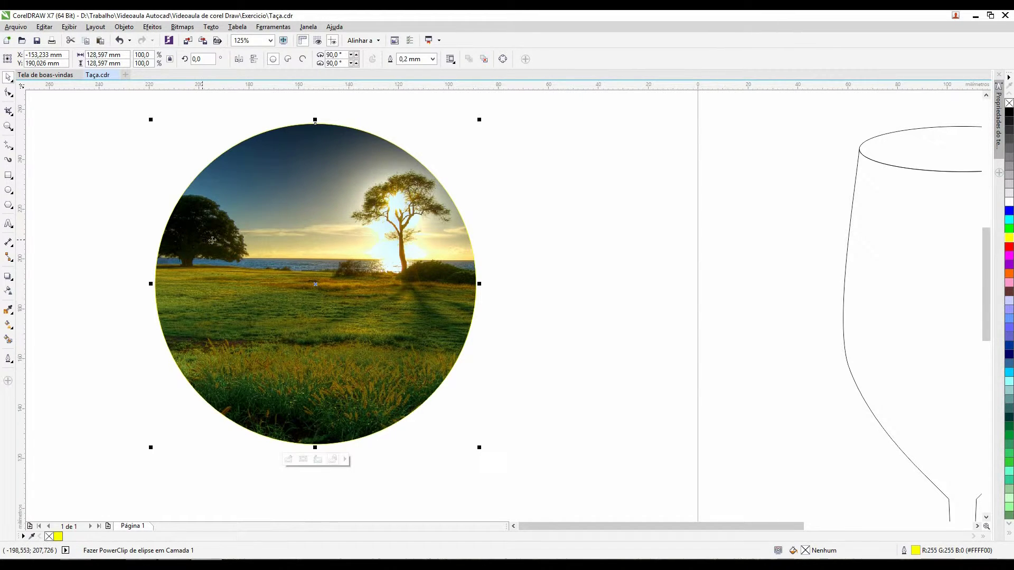
pyautogui.click(93, 295)
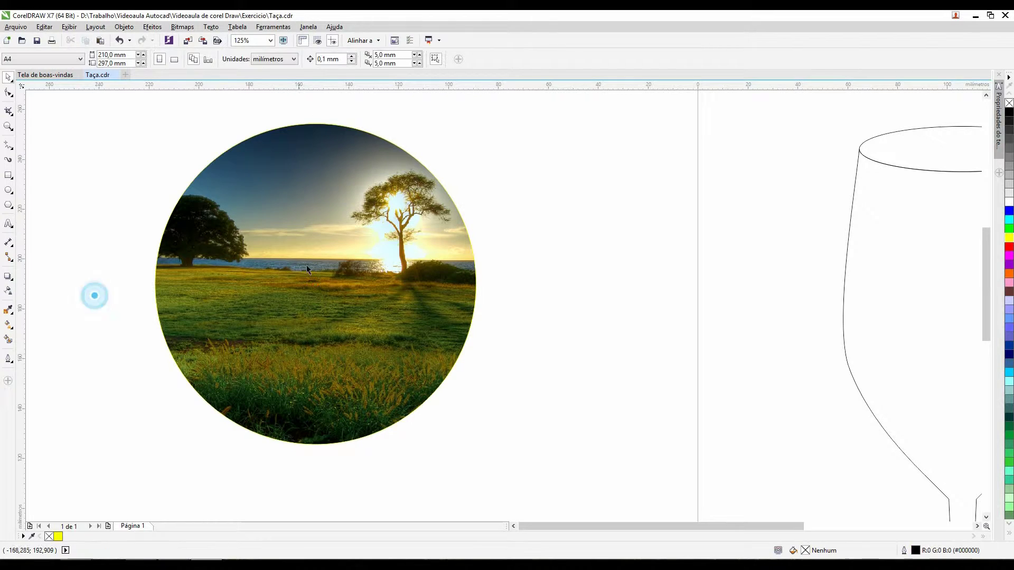
# - Edit the circle's PowerClip contents, shift the photo about 35 mm right to frame the large dark tree, and finish editing
pyautogui.click(306, 268)
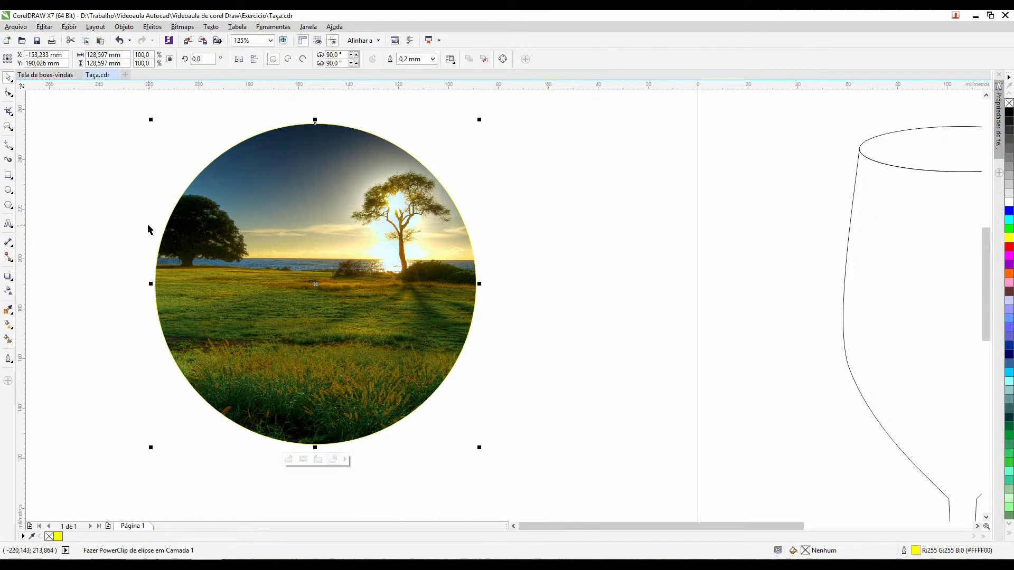
pyautogui.press('ctrl')
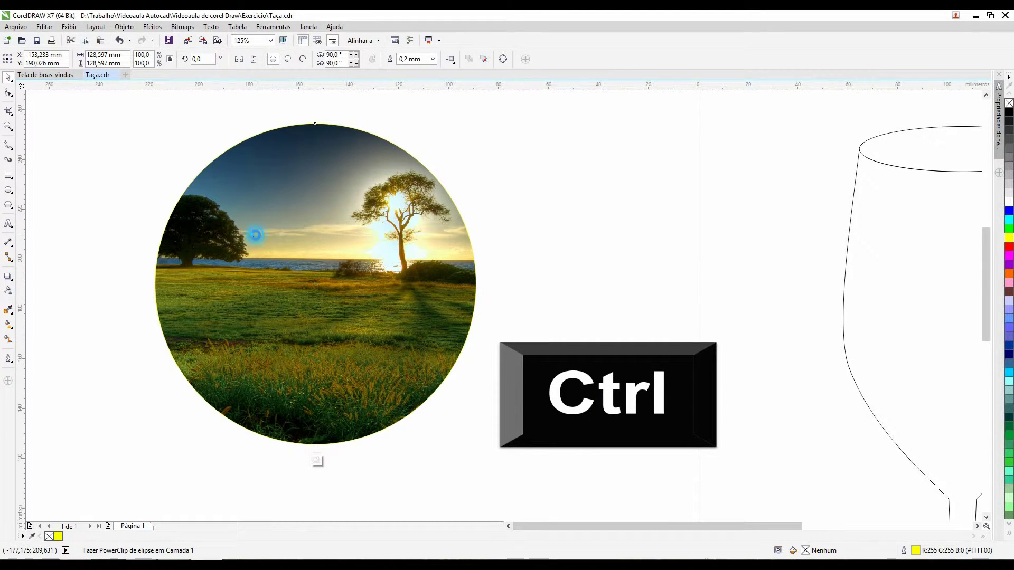
pyautogui.keyDown('ctrl'); pyautogui.click(256, 235); pyautogui.keyUp('ctrl')
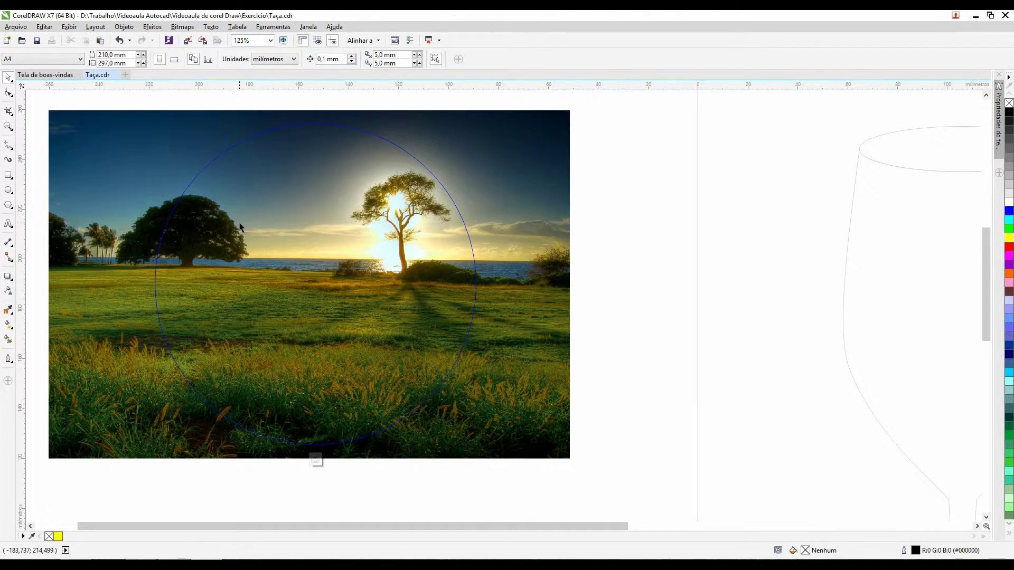
pyautogui.moveTo(474, 204); pyautogui.dragTo(563, 210)
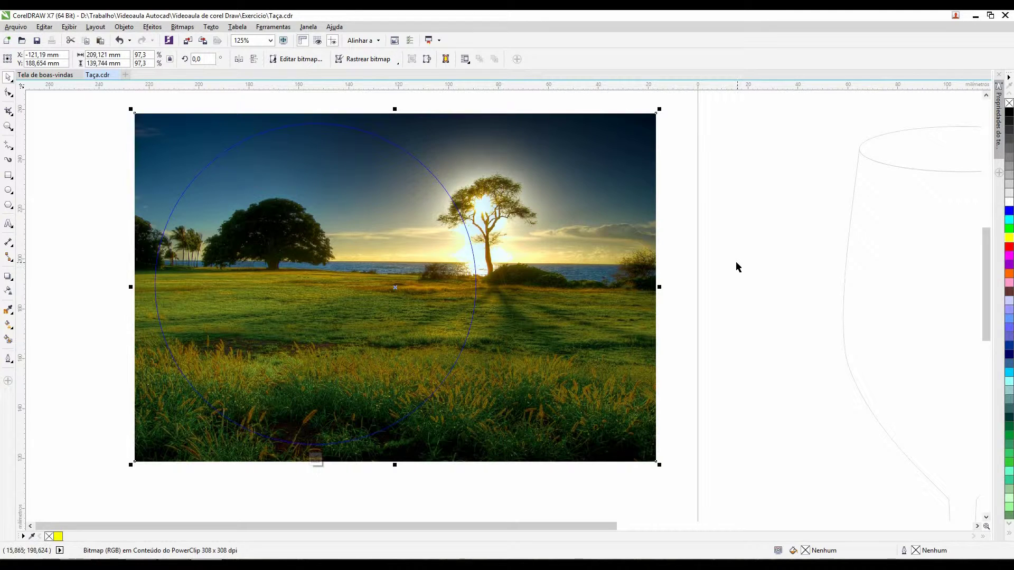
pyautogui.click(705, 239)
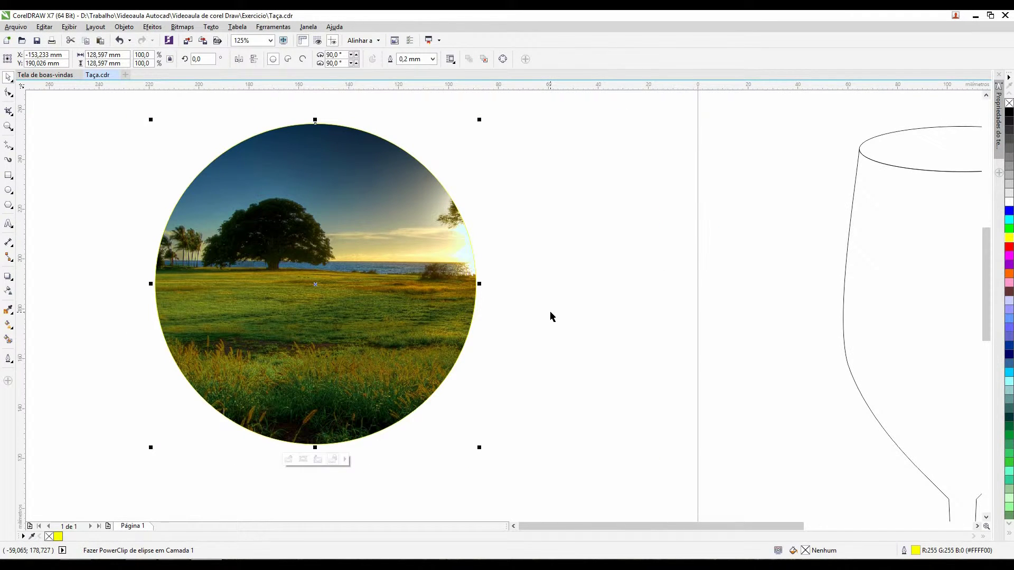
# - Enter the circle's PowerClip contents to inspect the full photo behind the frame, and exit the editing mode
pyautogui.click(560, 372)
pyautogui.click(336, 265)
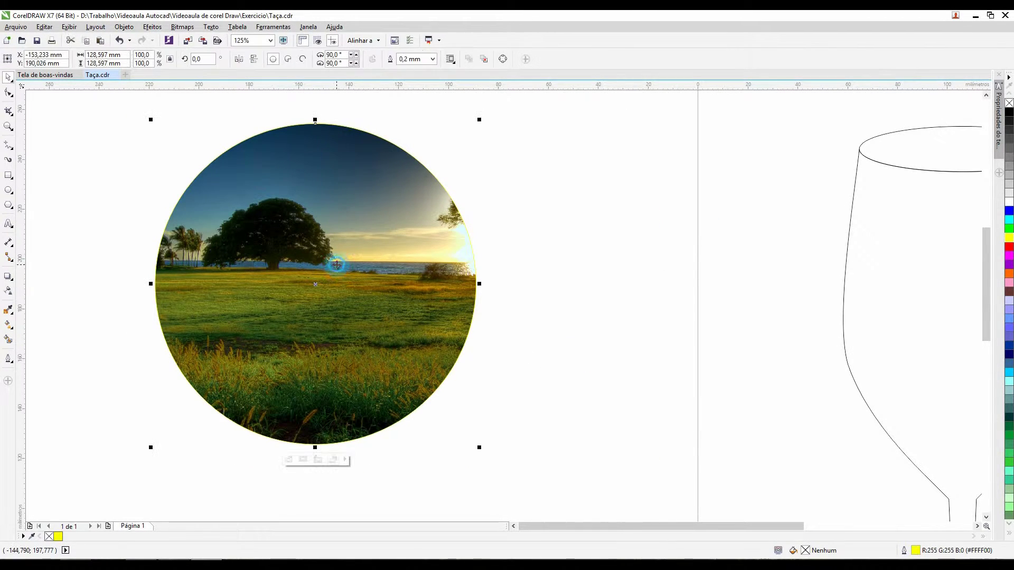
pyautogui.doubleClick(369, 267)
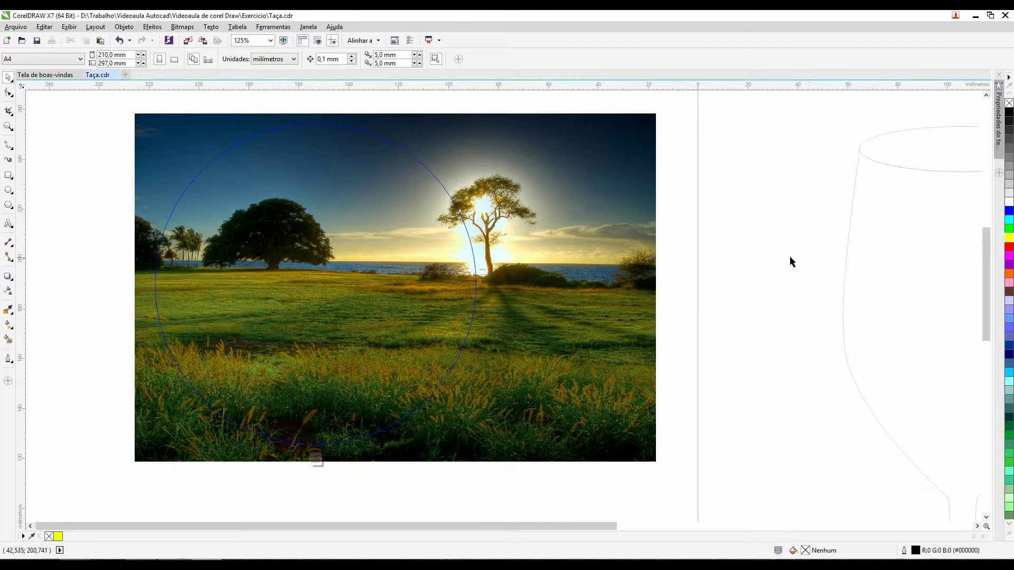
pyautogui.keyDown('ctrl'); pyautogui.click(739, 246); pyautogui.keyUp('ctrl')
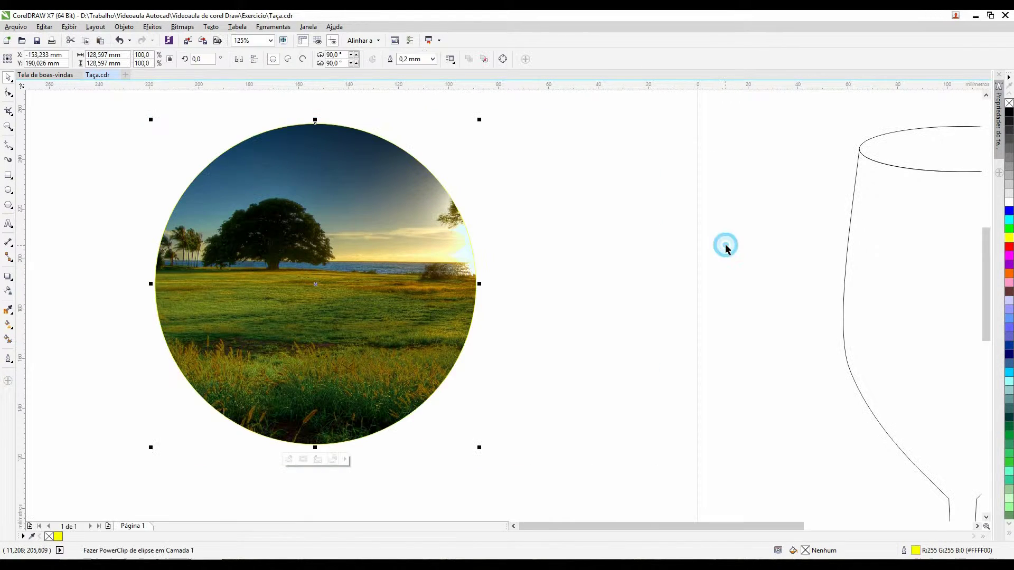
pyautogui.click(552, 266)
# - Replace the photo-filled circle with a fresh copy of the landscape photo, scaled to 30% and placed just left of the page
pyautogui.click(274, 264)
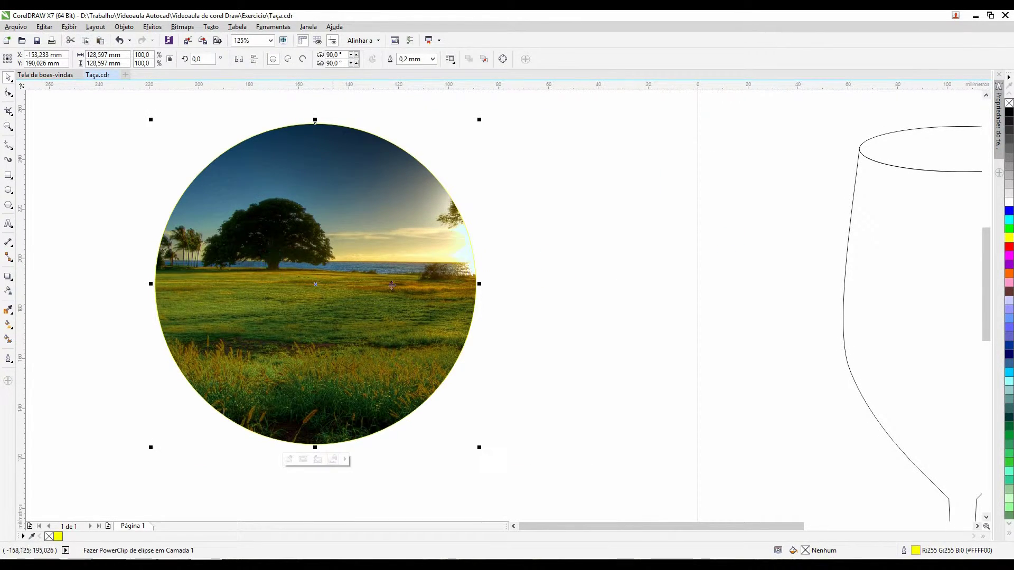
pyautogui.press('Delete')
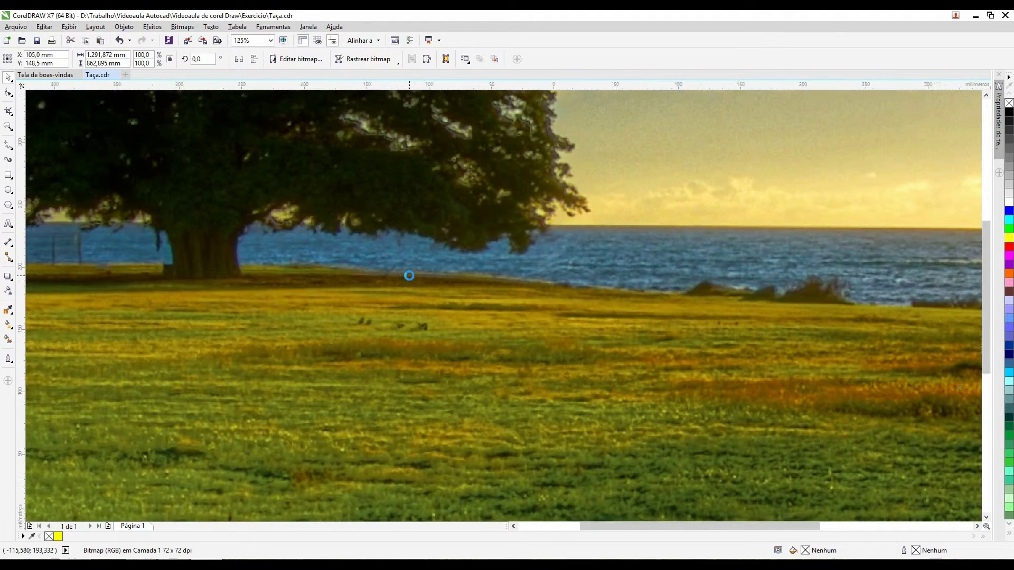
pyautogui.scroll(-5, 409, 159)
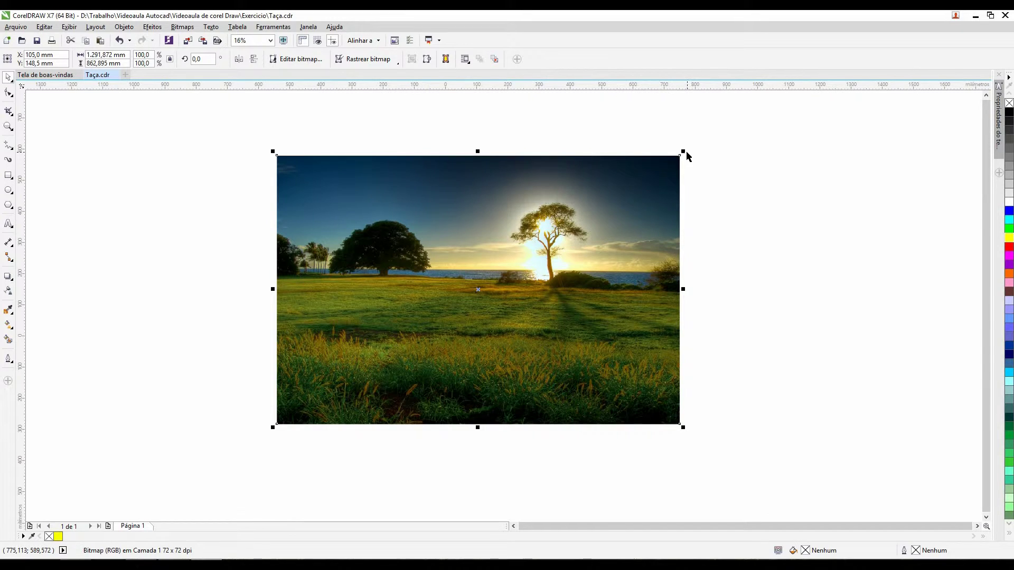
pyautogui.moveTo(683, 152); pyautogui.dragTo(407, 334)
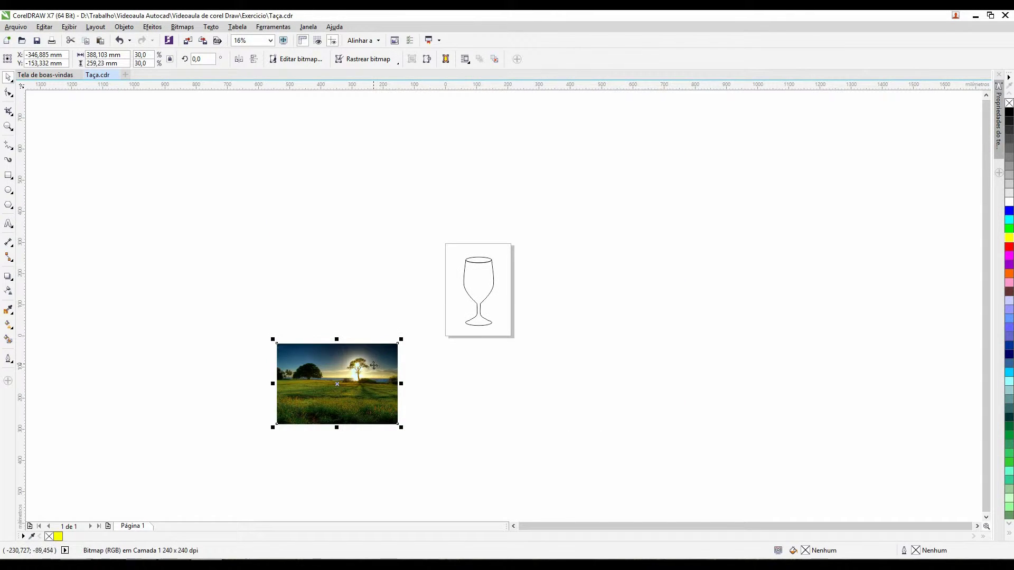
pyautogui.moveTo(372, 366); pyautogui.dragTo(389, 257)
# - Draw a rectangle about 362 by 228 mm over the landscape photo, just inside its edges
pyautogui.scroll(2, 434, 215)
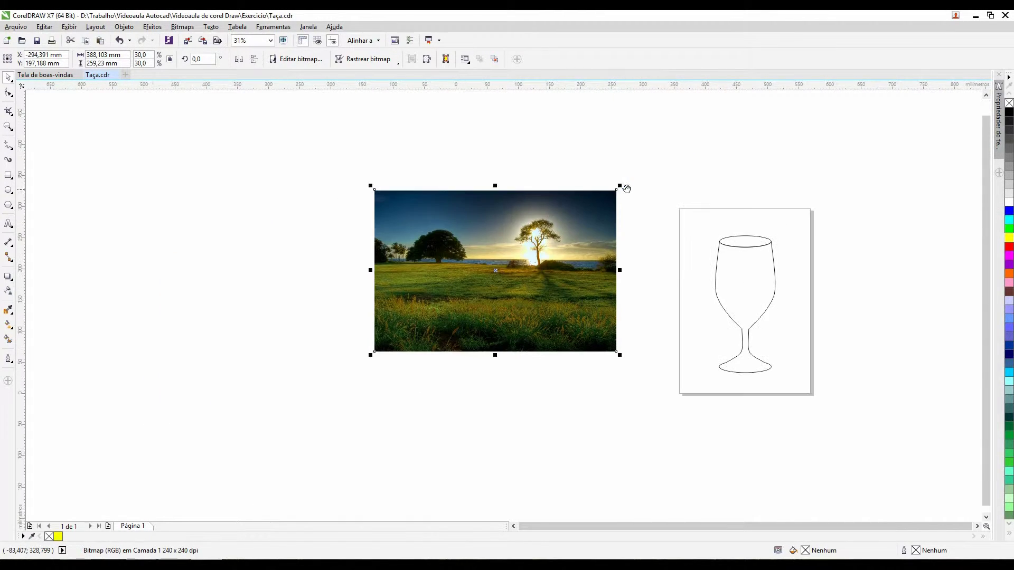
pyautogui.scroll(1, 492, 209)
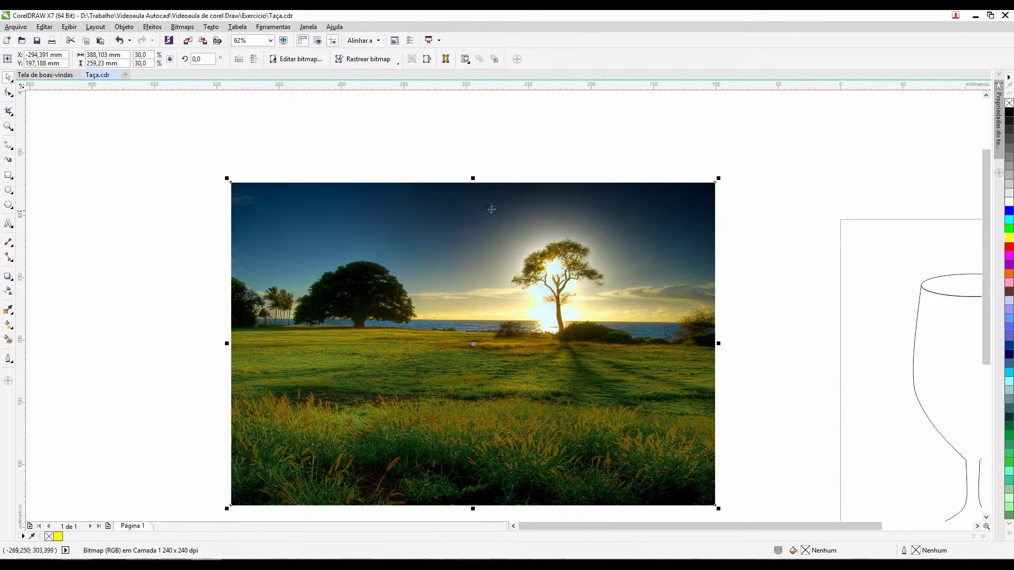
pyautogui.click(8, 175)
pyautogui.moveTo(245, 202); pyautogui.dragTo(697, 486)
# - Round all four corners of the rectangle over the photo to a radius of about 24 mm
pyautogui.click(9, 94)
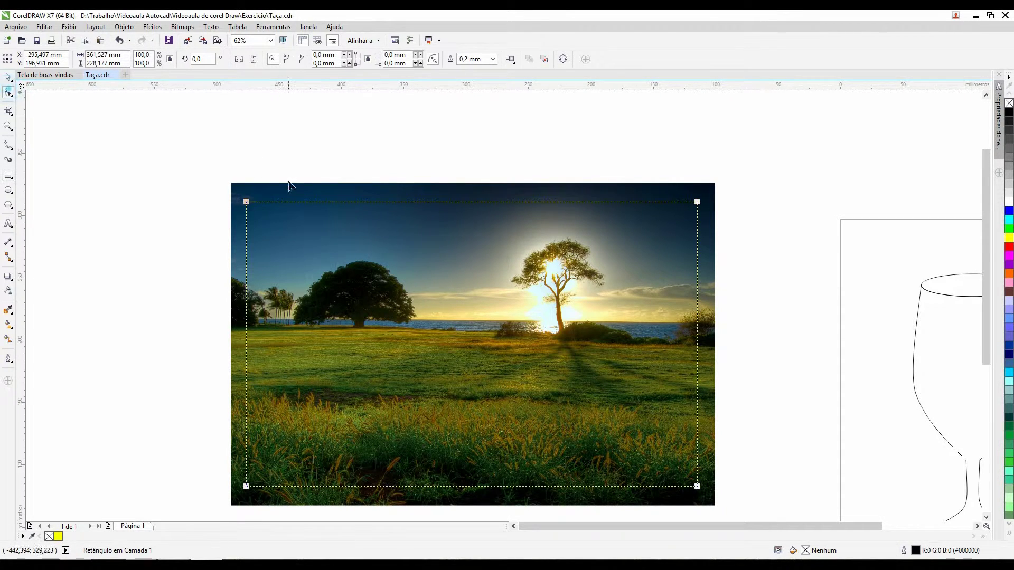
pyautogui.moveTo(246, 201); pyautogui.dragTo(212, 231)
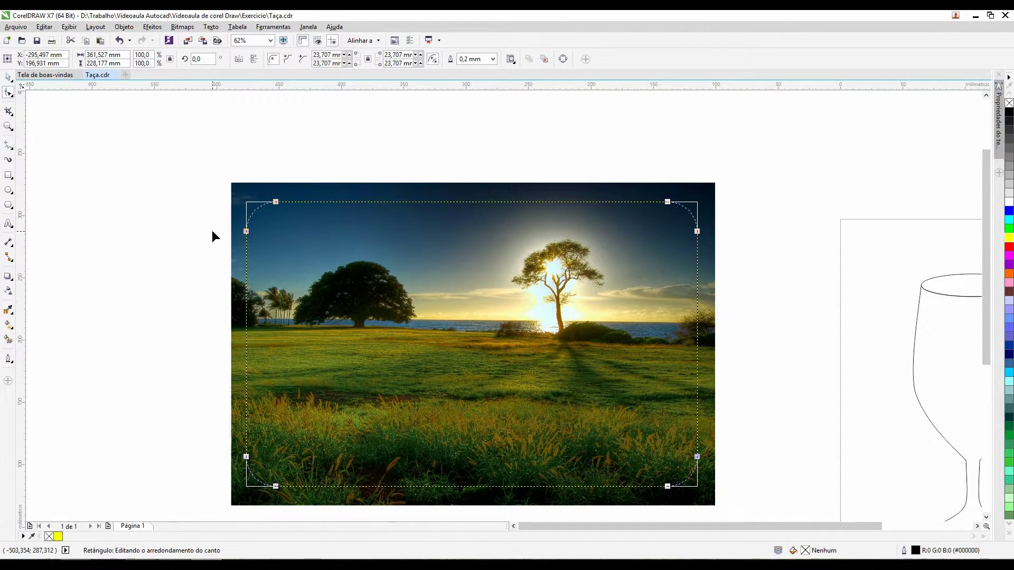
pyautogui.click(8, 78)
pyautogui.click(765, 166)
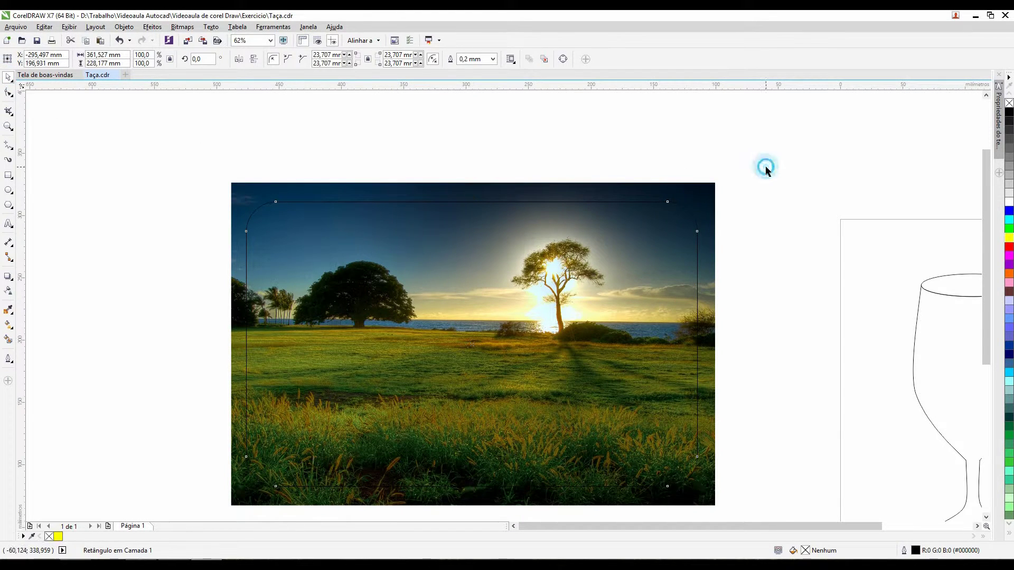
# - Place the landscape photo inside the rounded rectangle with PowerClip
pyautogui.click(700, 191)
pyautogui.click(124, 27)
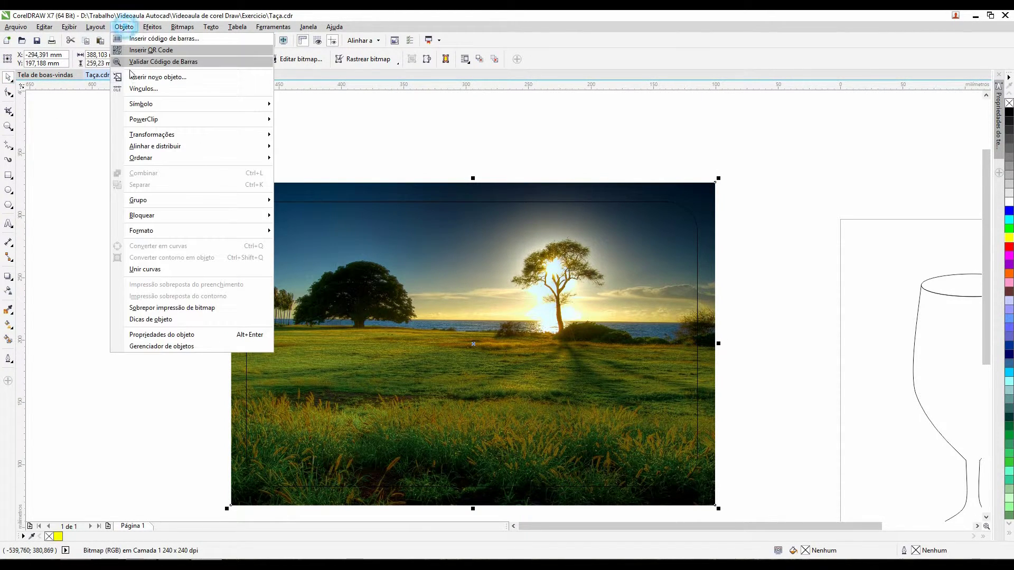
pyautogui.click(171, 125)
pyautogui.click(317, 120)
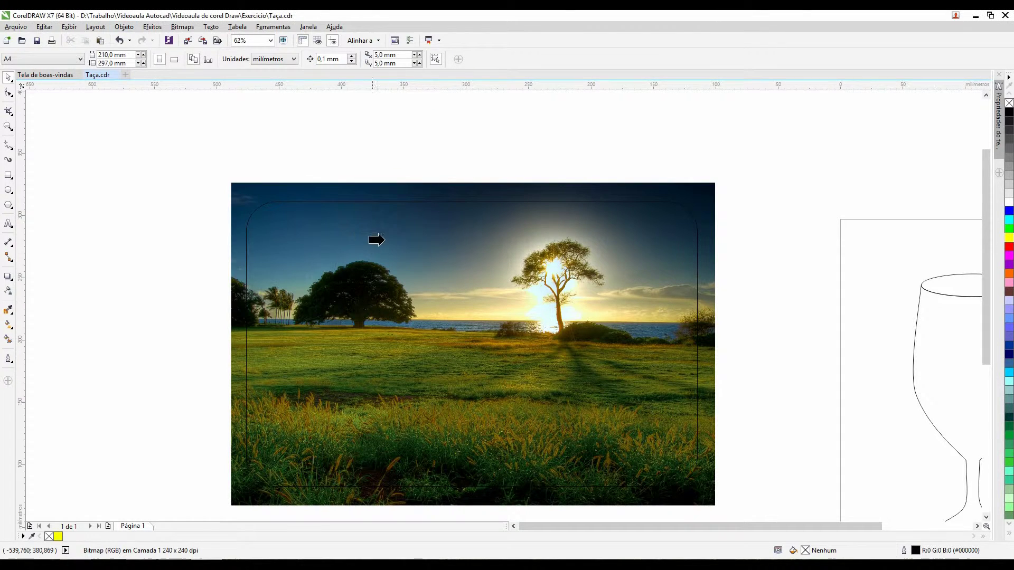
pyautogui.click(399, 237)
pyautogui.click(500, 147)
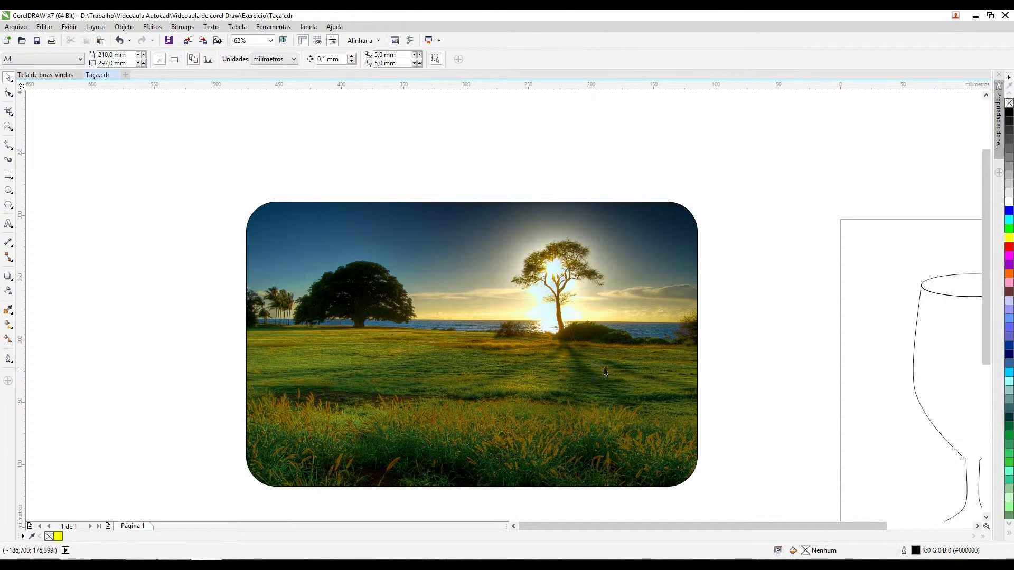
# - Paste the gold texture image over the wine glass on the page
pyautogui.scroll(-2, 620, 232)
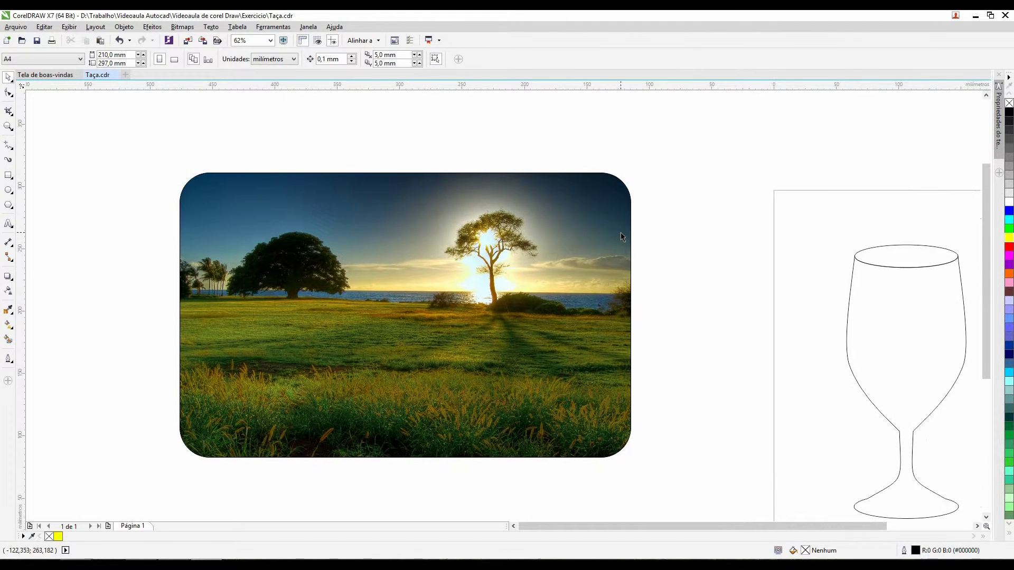
pyautogui.scroll(2, 626, 256)
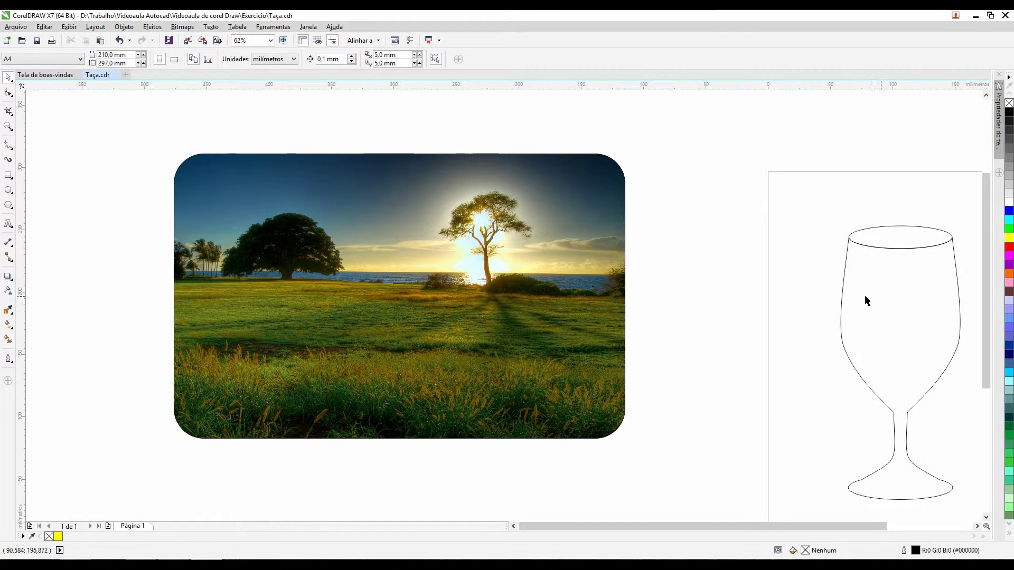
pyautogui.click(420, 213)
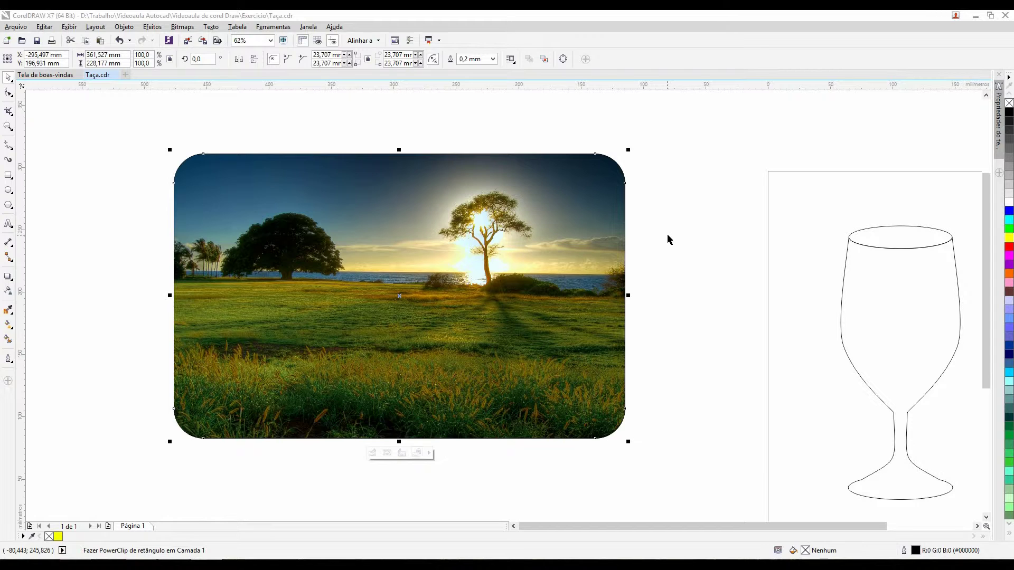
pyautogui.moveTo(566, 208); pyautogui.dragTo(358, 209)
pyautogui.hotkey('ctrl', 'v')
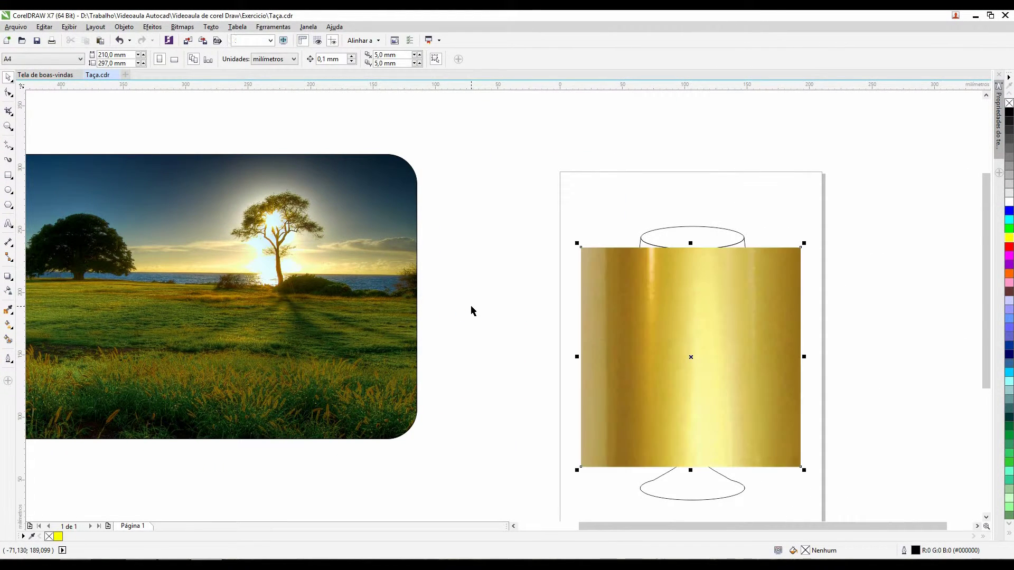
pyautogui.click(872, 322)
# - Enlarge the gold image to about 225 mm square so it covers the whole glass, and send it behind the glass outlines
pyautogui.click(755, 360)
pyautogui.moveTo(755, 359); pyautogui.dragTo(735, 337)
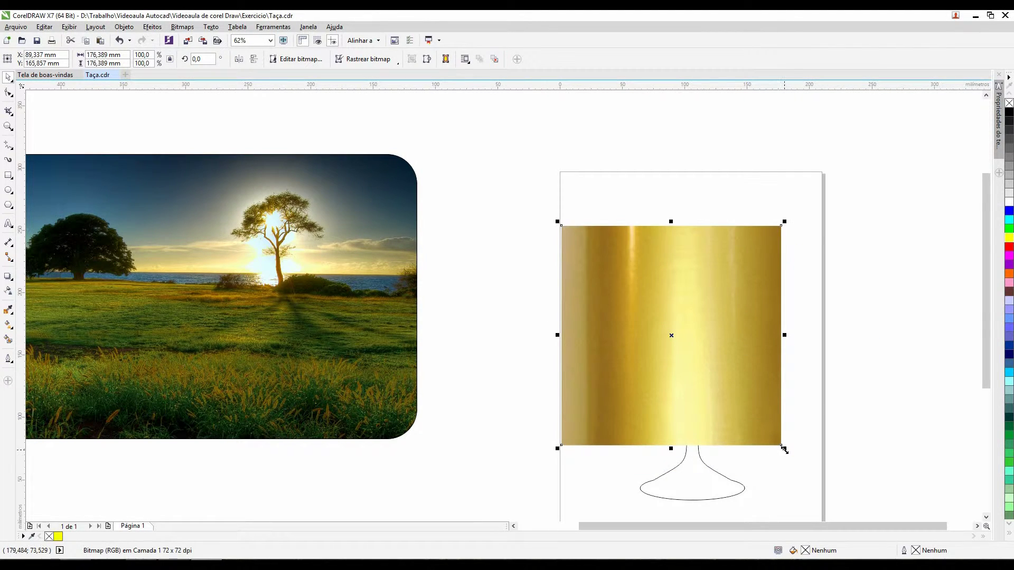
pyautogui.moveTo(784, 449); pyautogui.dragTo(845, 509)
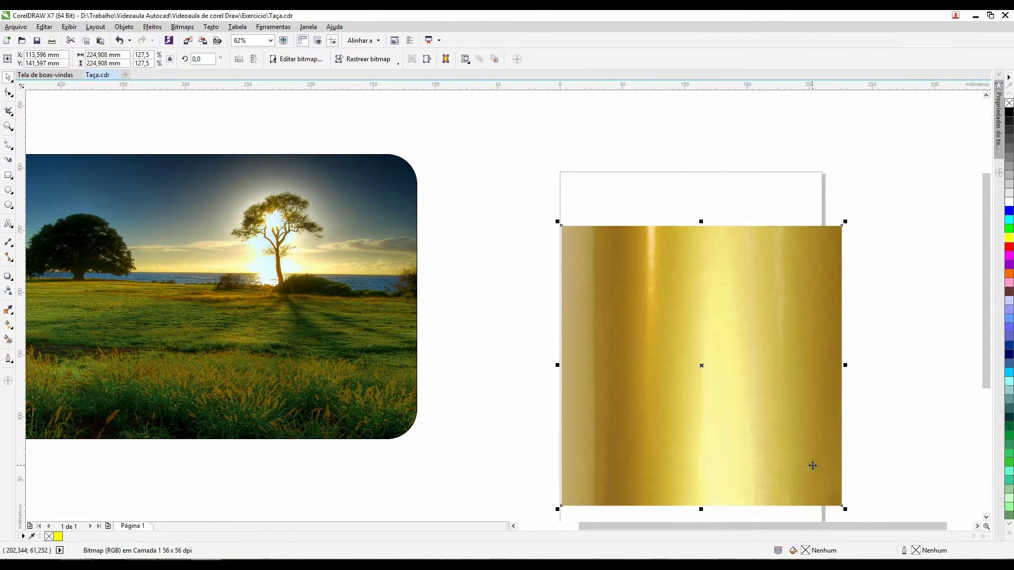
pyautogui.hotkey('shift', 'pagedown')
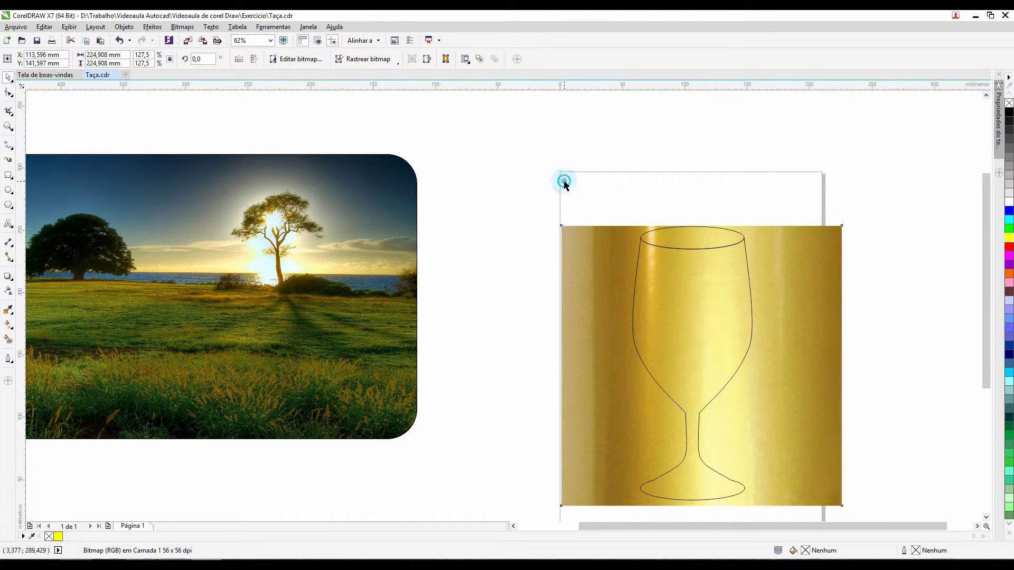
pyautogui.click(564, 181)
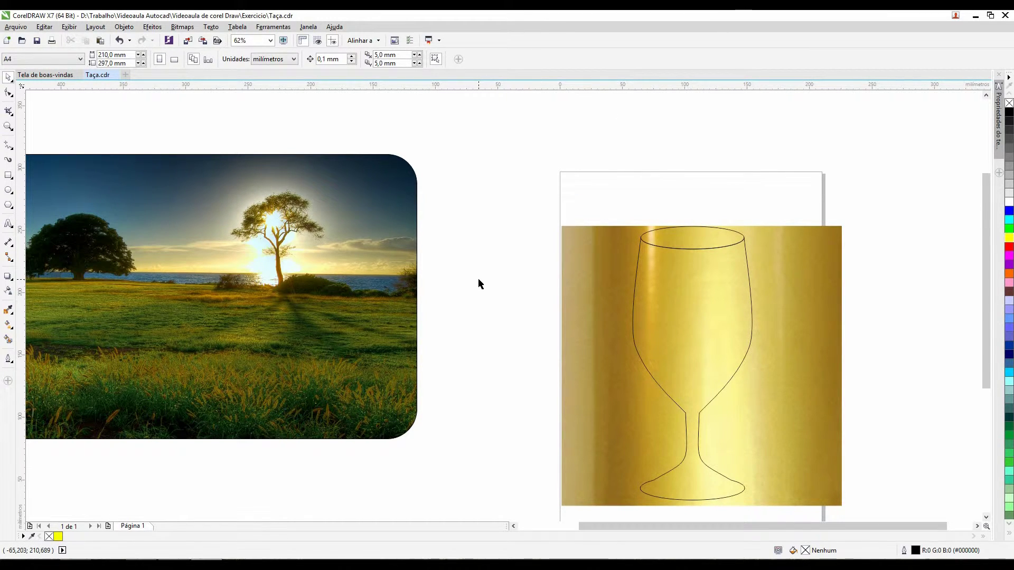
# - Delete the rounded rectangle containing the landscape photo
pyautogui.click(672, 287)
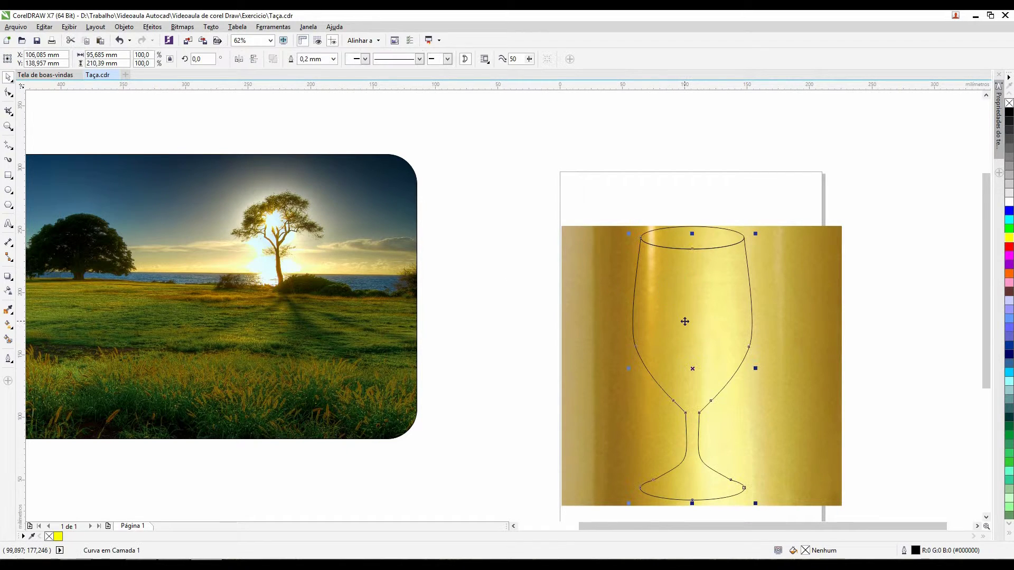
pyautogui.click(377, 248)
pyautogui.press('Delete')
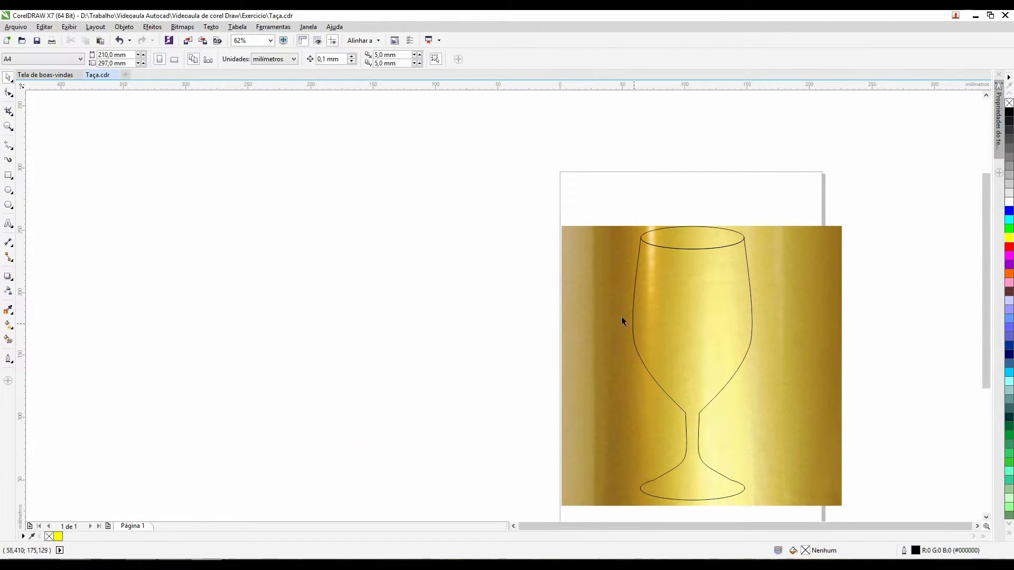
# - Place separate copies of the glass body outline and the rim ellipse in the empty area left of the page
pyautogui.click(695, 327)
pyautogui.moveTo(695, 327); pyautogui.dragTo(417, 286)
pyautogui.rightClick(417, 286)
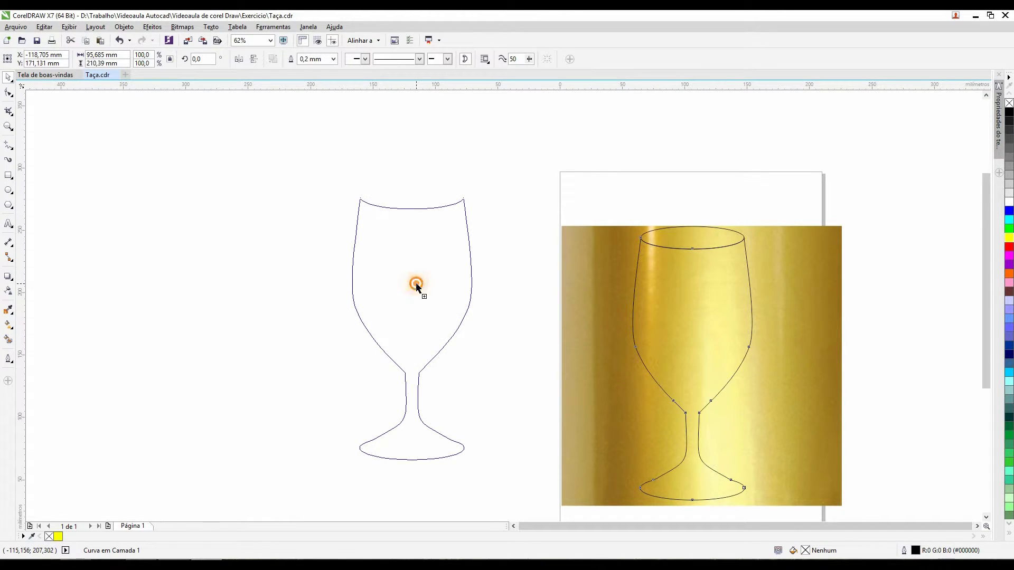
pyautogui.press('F7')
pyautogui.moveTo(270, 215)
pyautogui.mouseDown()
pyautogui.moveTo(172, 211)
pyautogui.moveTo(159, 184)
pyautogui.mouseUp()
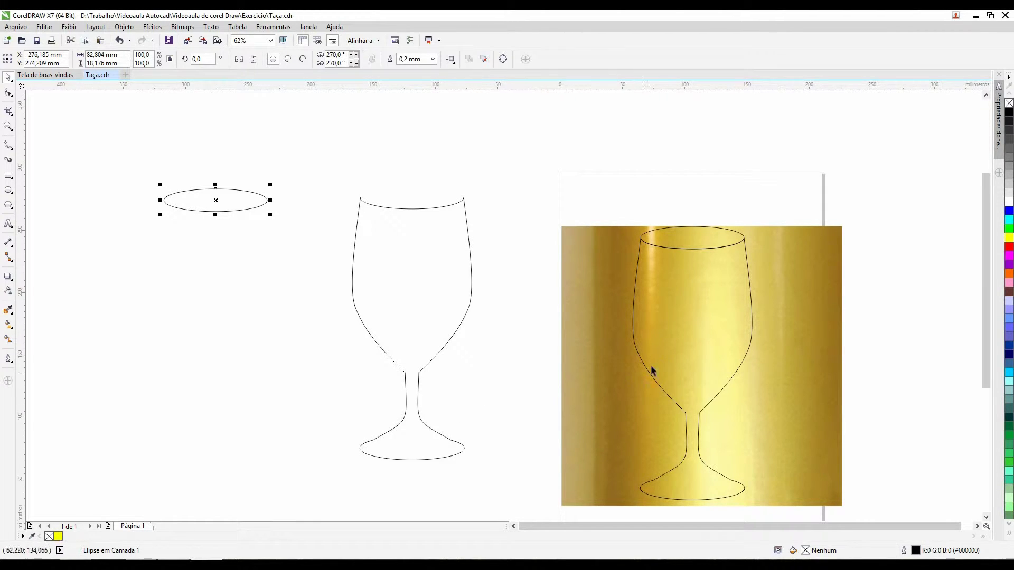
# - Place the gold image inside the glass body outline on the page with PowerClip
pyautogui.click(584, 287)
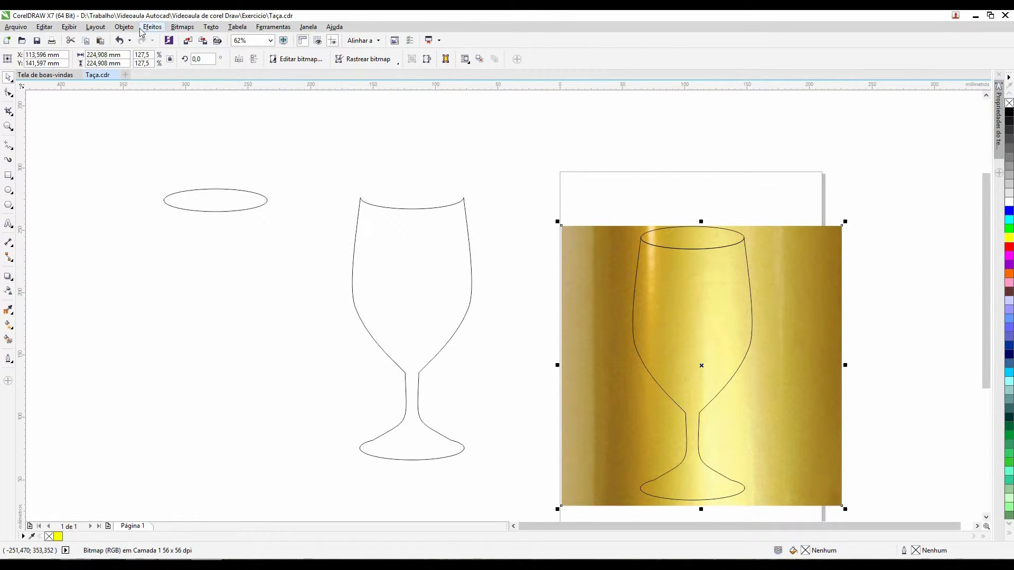
pyautogui.click(123, 27)
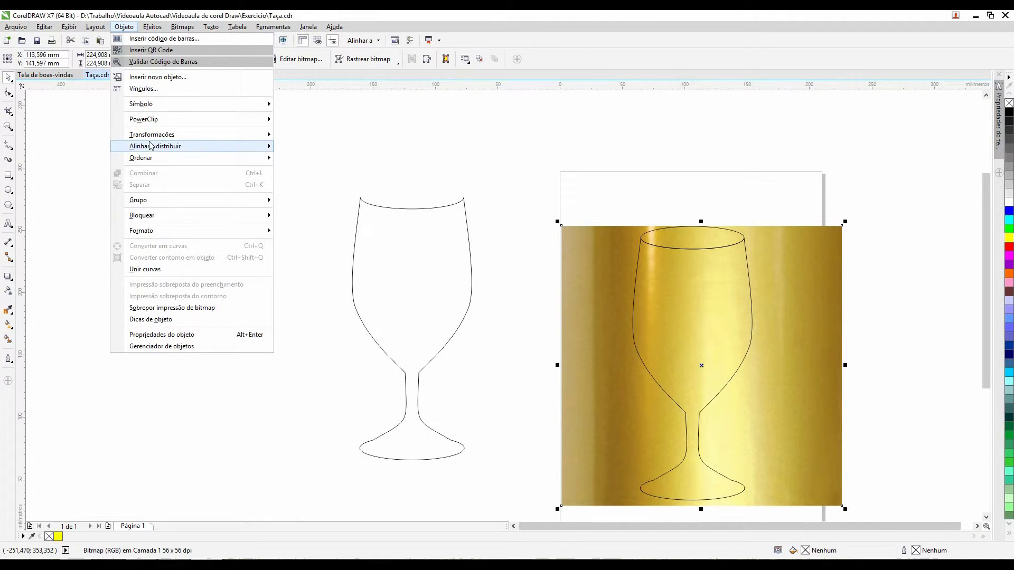
pyautogui.click(148, 118)
pyautogui.click(339, 117)
pyautogui.click(682, 313)
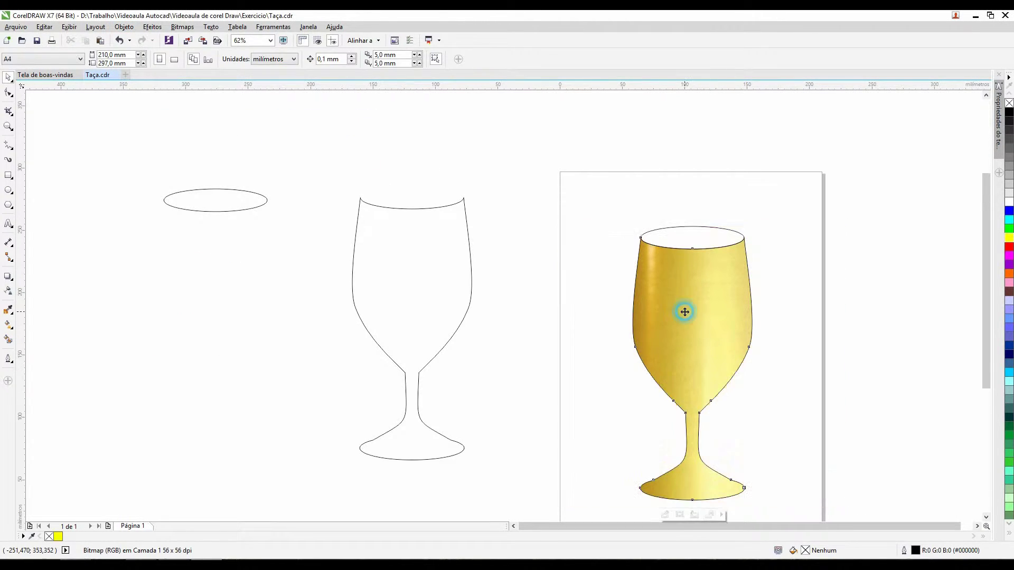
pyautogui.click(543, 273)
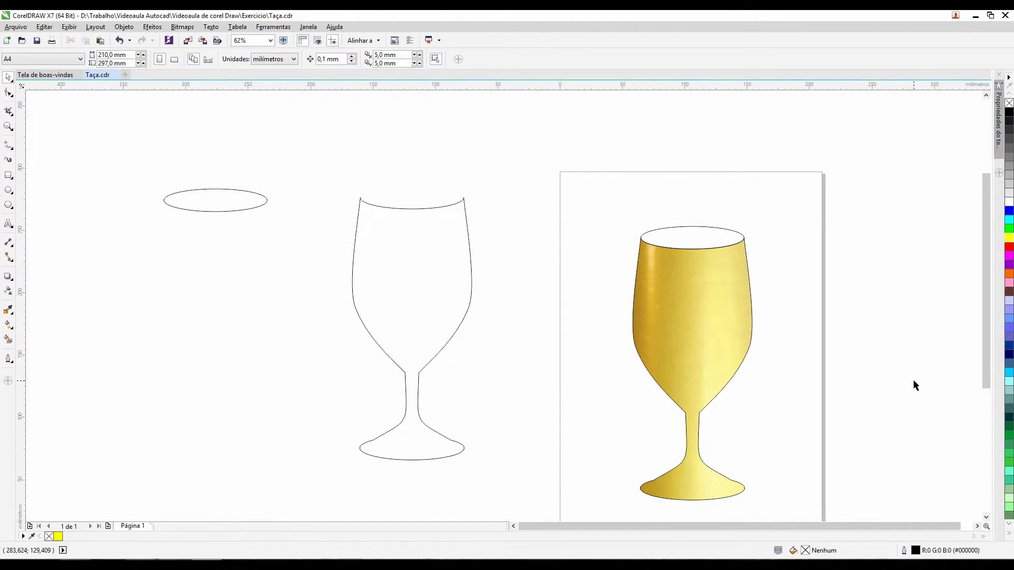
# - Remove the outline from the gold-filled glass body
pyautogui.moveTo(914, 385); pyautogui.dragTo(689, 322)
pyautogui.click(524, 253)
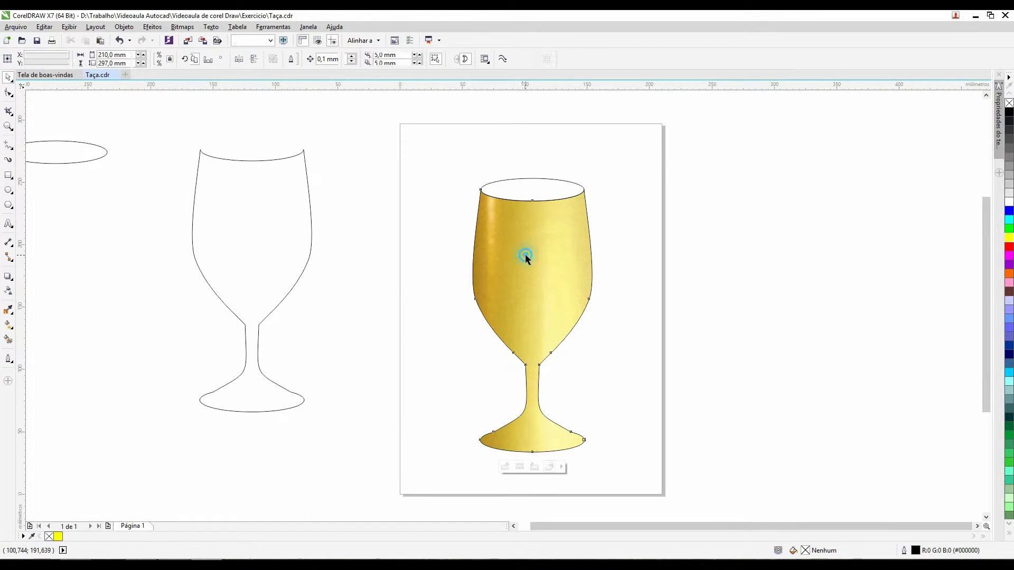
pyautogui.rightClick(1008, 103)
pyautogui.click(657, 193)
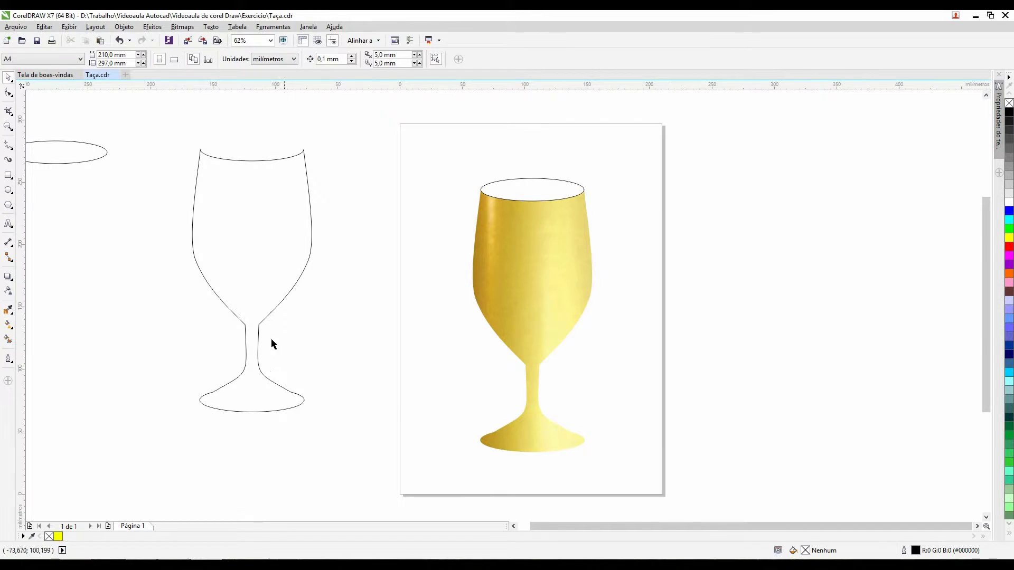
# - Fill the glass body copy in the empty area beside the page with golden yellow #FFCC00
pyautogui.click(242, 262)
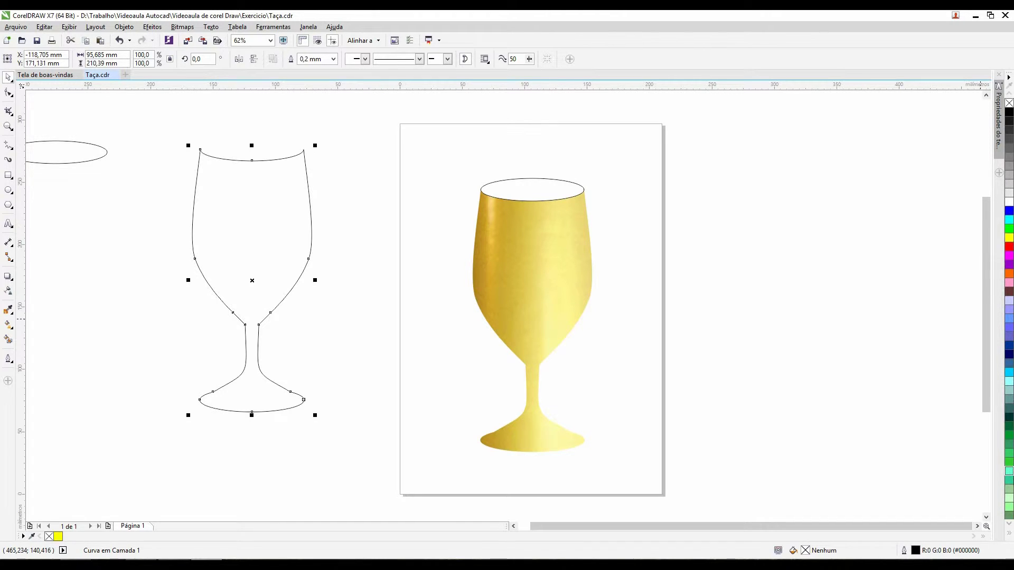
pyautogui.click(1008, 534)
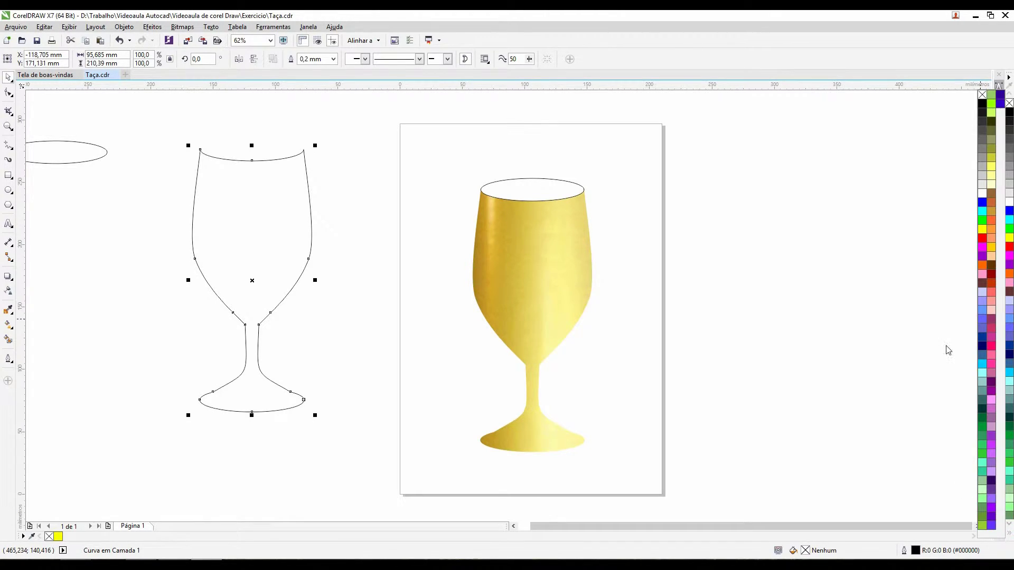
pyautogui.click(991, 247)
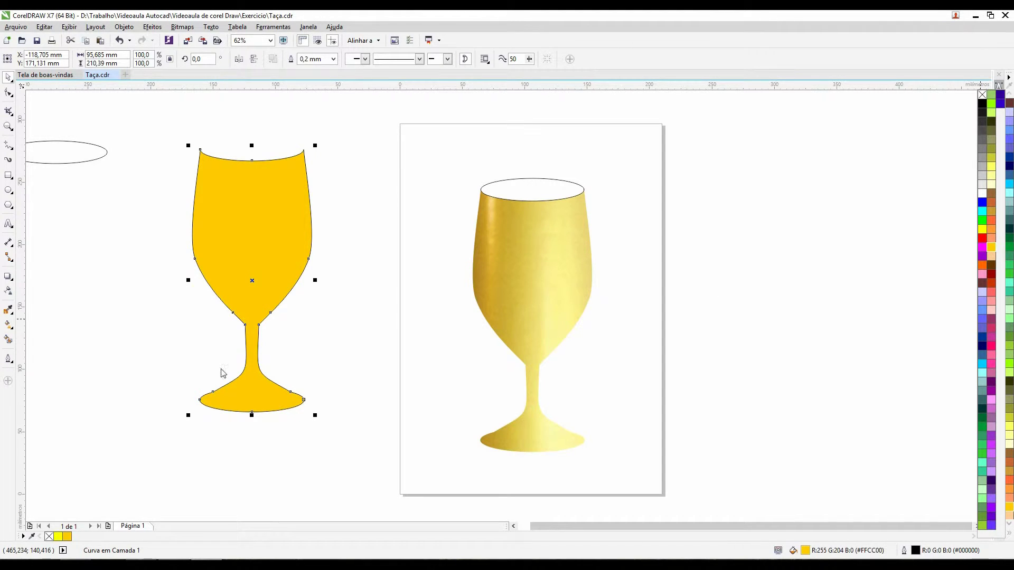
pyautogui.click(538, 300)
pyautogui.click(92, 291)
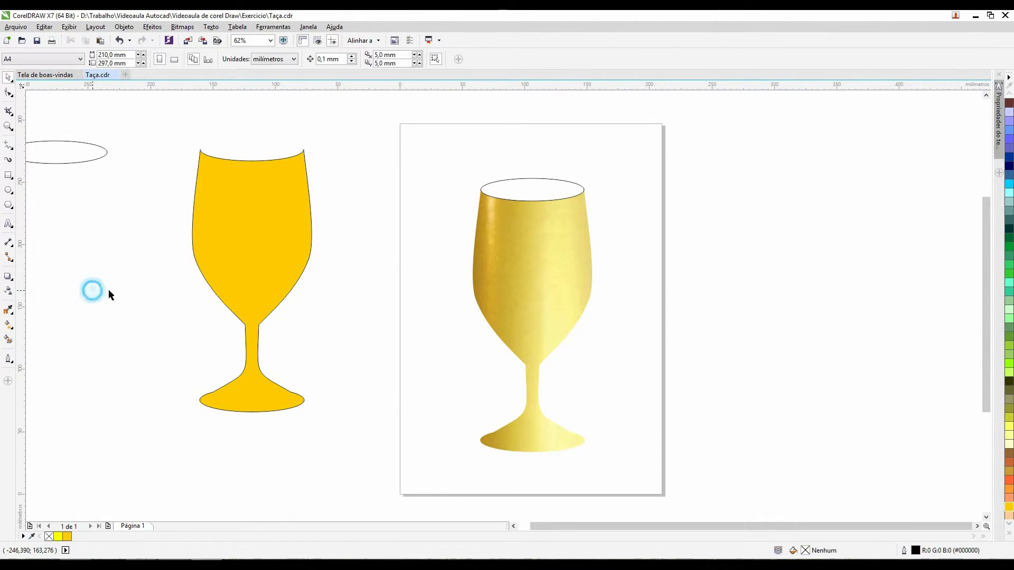
# - Align the yellow glass body over the gold-textured body on the page, centred horizontally with their bottom edges matching
pyautogui.click(227, 253)
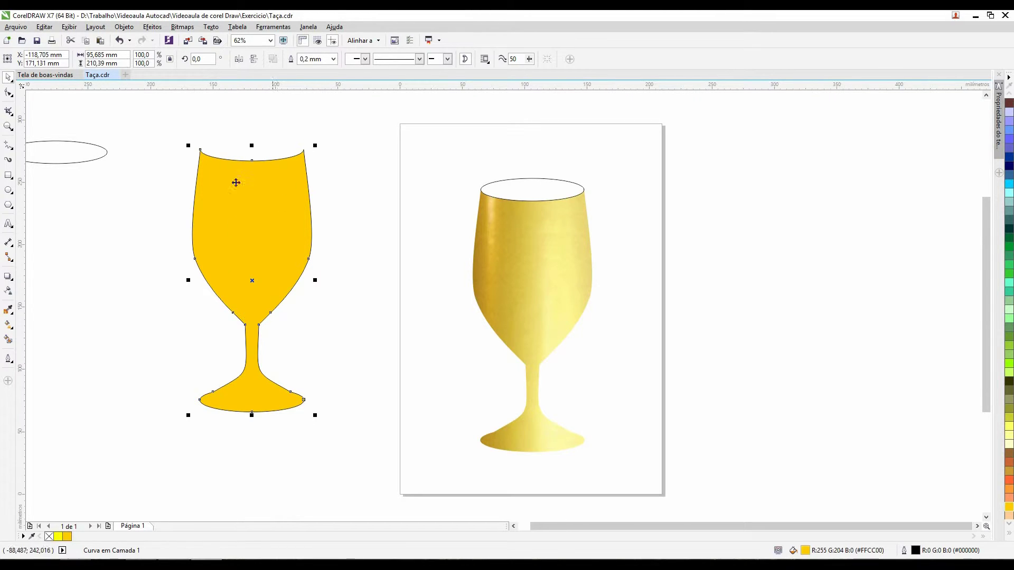
pyautogui.keyDown('shift'); pyautogui.click(533, 255); pyautogui.keyUp('shift')
pyautogui.press('c')
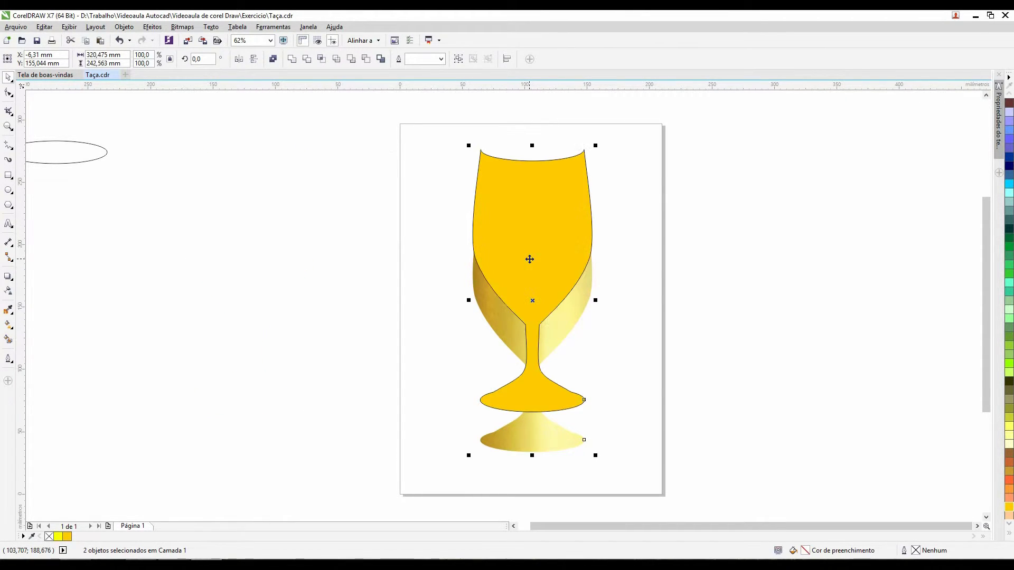
pyautogui.press('b')
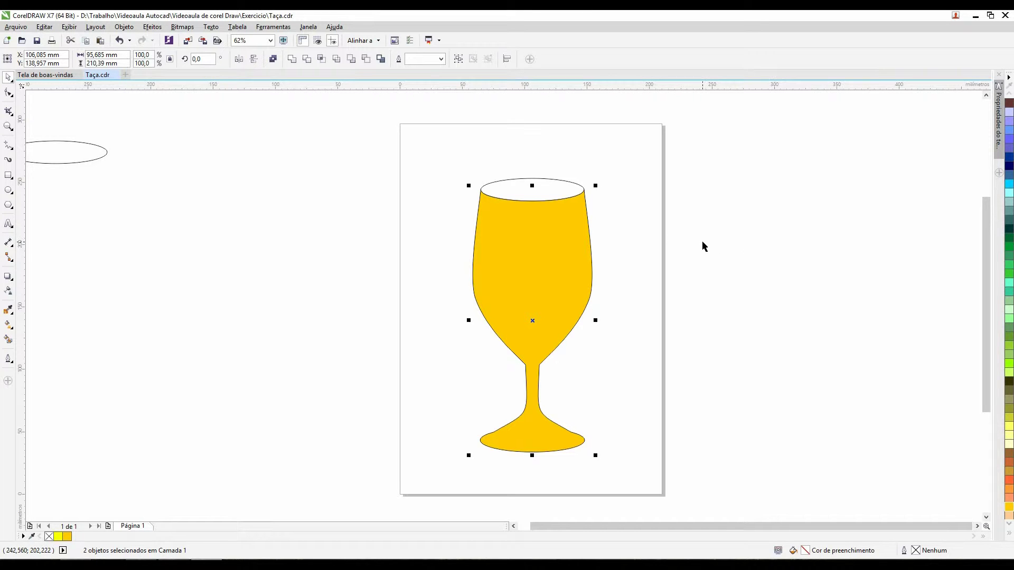
pyautogui.click(663, 247)
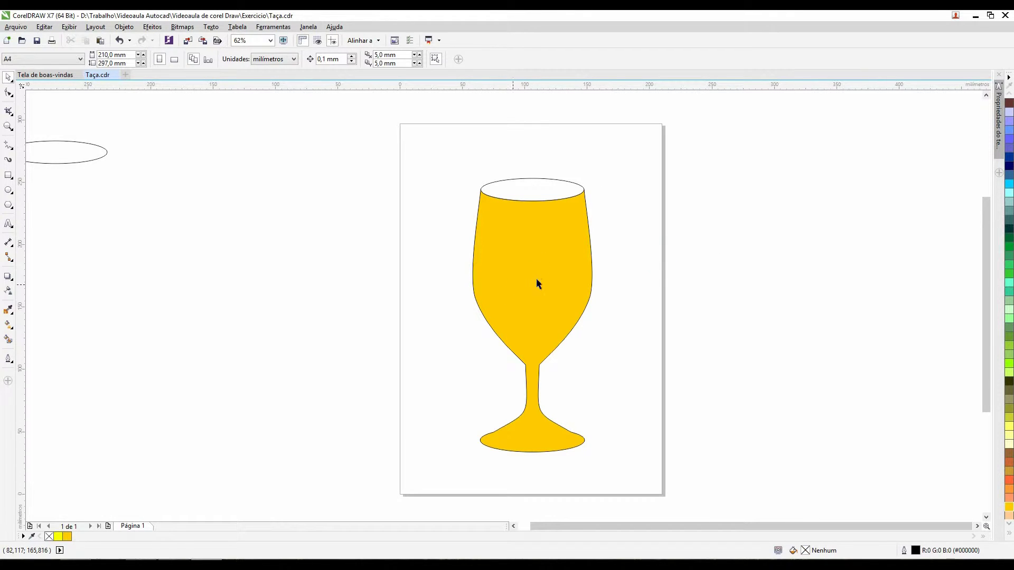
# - Move the yellow body off the page and realign it over the gold-textured glass, centred with matching top edges
pyautogui.moveTo(519, 281); pyautogui.dragTo(178, 285)
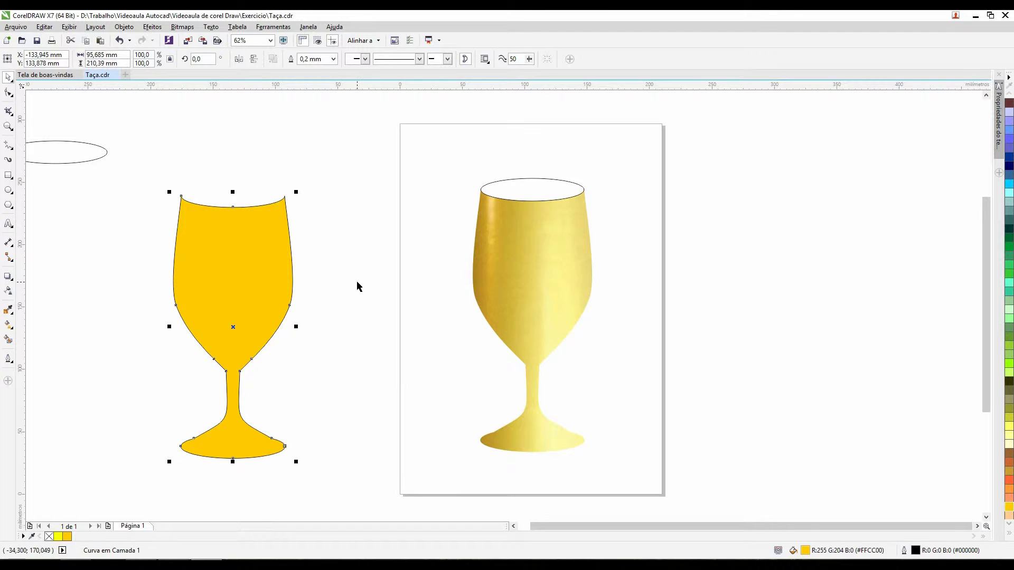
pyautogui.keyDown('shift'); pyautogui.click(532, 278); pyautogui.keyUp('shift')
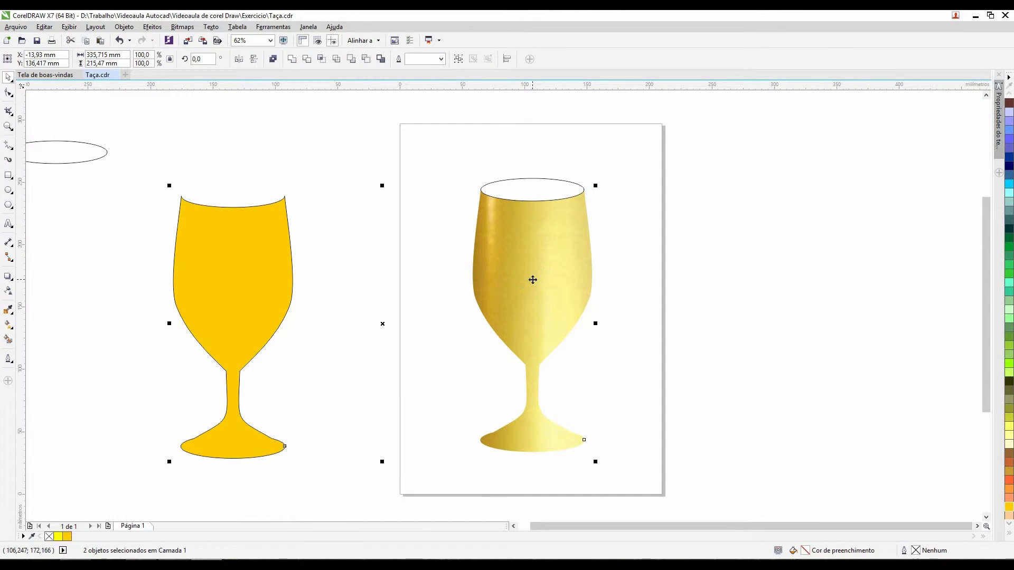
pyautogui.press('c')
pyautogui.press('e')
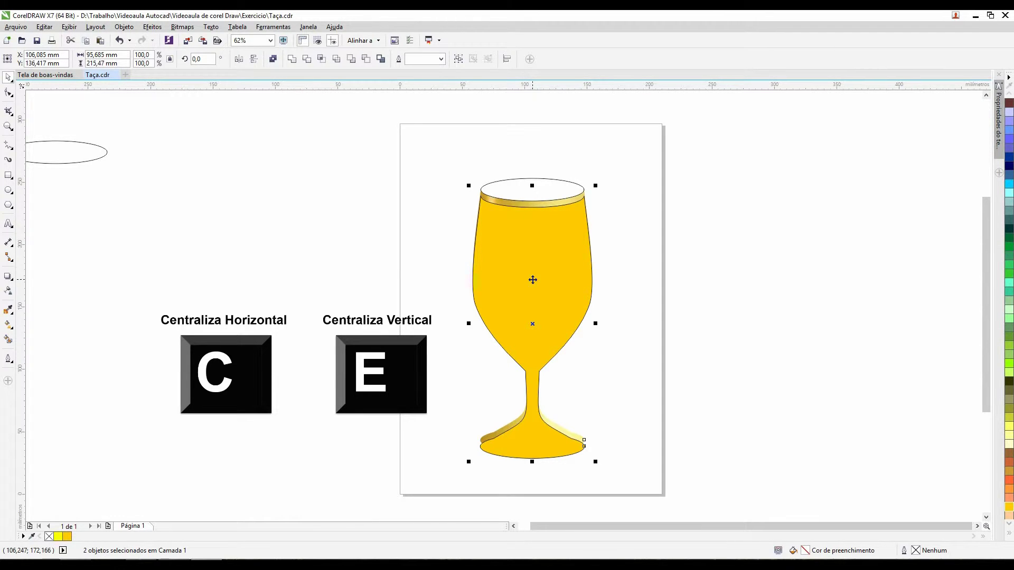
pyautogui.press('t')
pyautogui.click(774, 280)
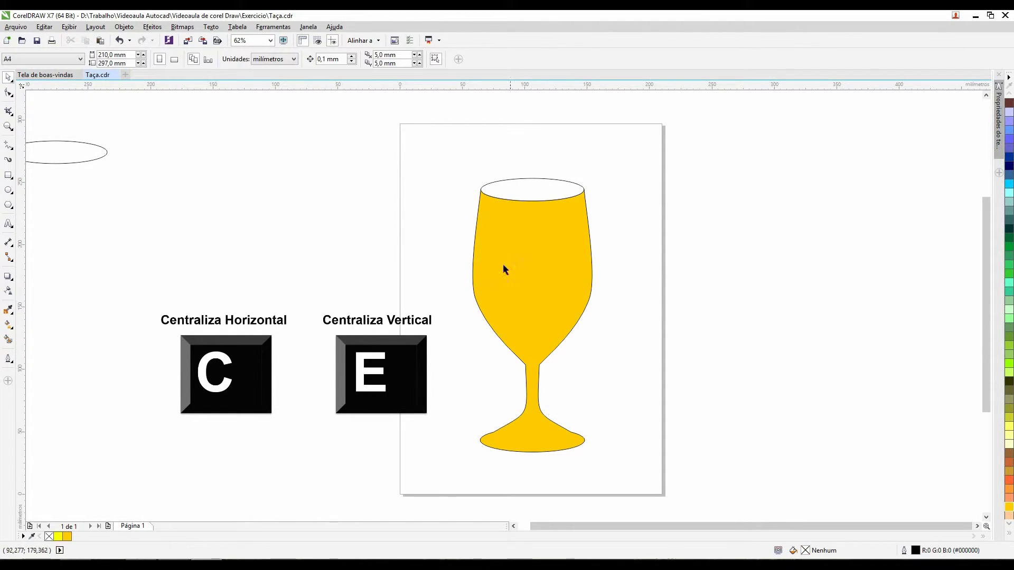
# - Remove the outline from the yellow glass body
pyautogui.click(495, 255)
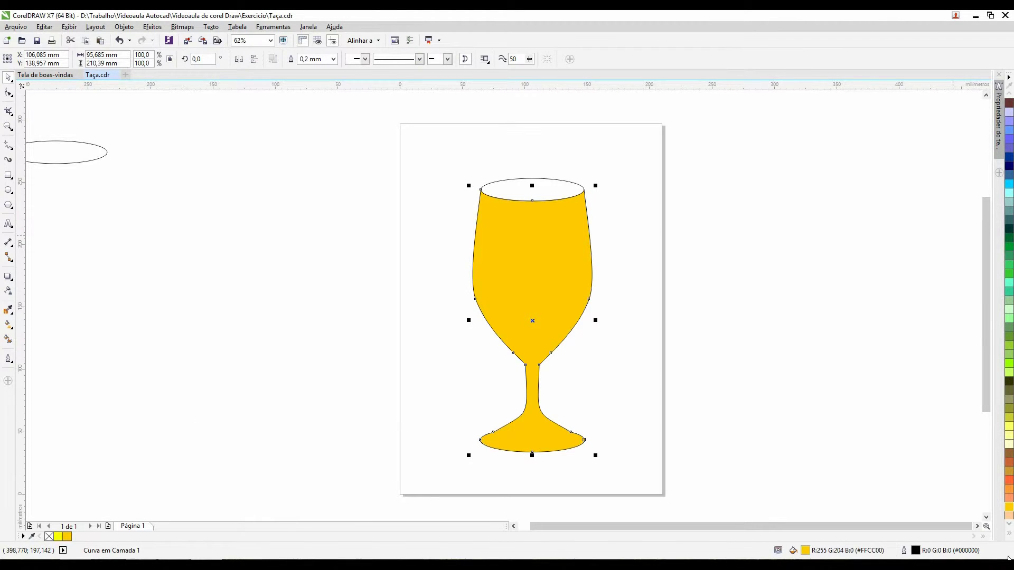
pyautogui.click(1008, 533)
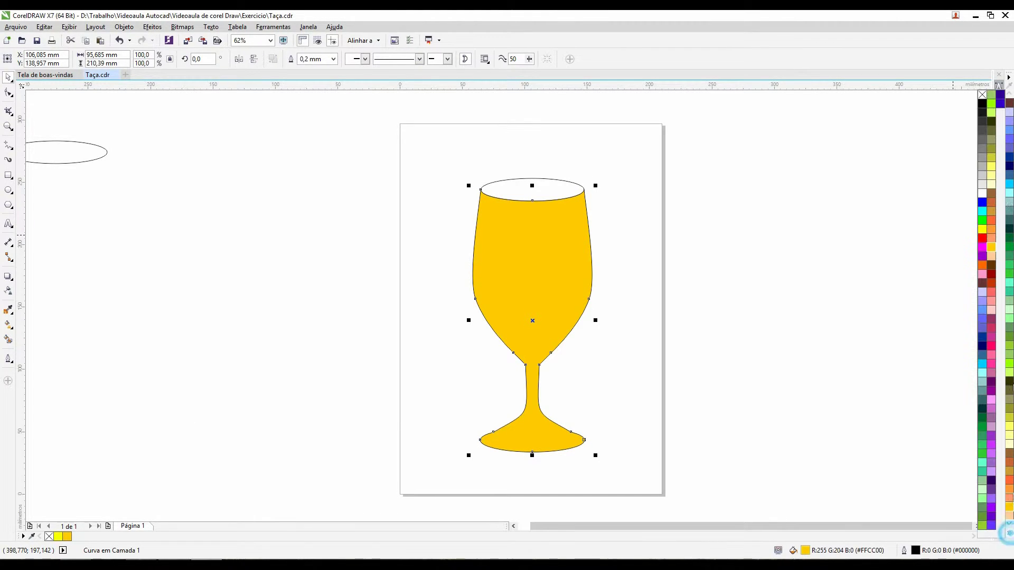
pyautogui.rightClick(982, 95)
pyautogui.click(777, 193)
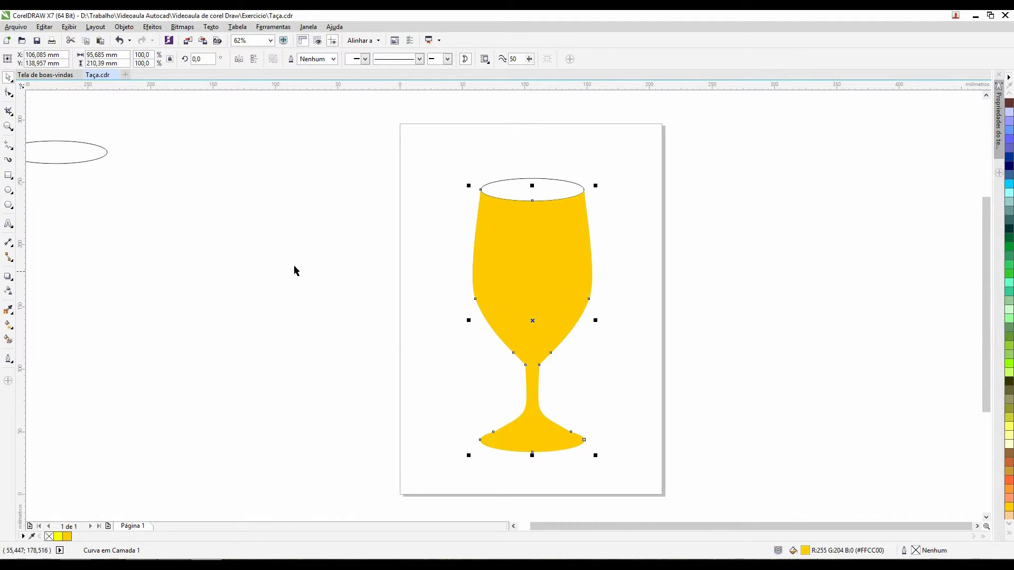
pyautogui.click(277, 262)
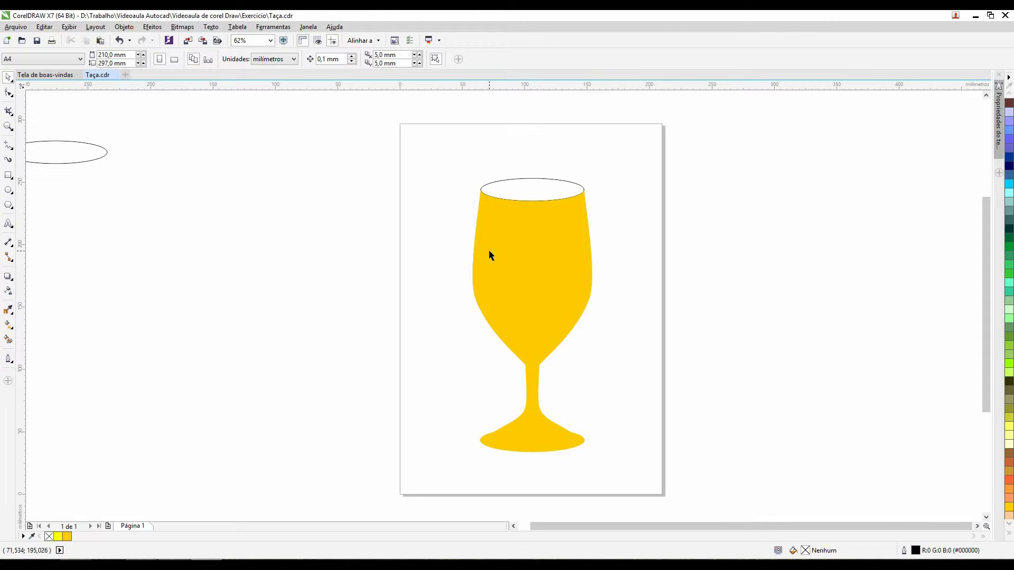
# - Apply a horizontal linear fountain transparency to the yellow glass body and set its starting node to 0 transparency
pyautogui.click(539, 264)
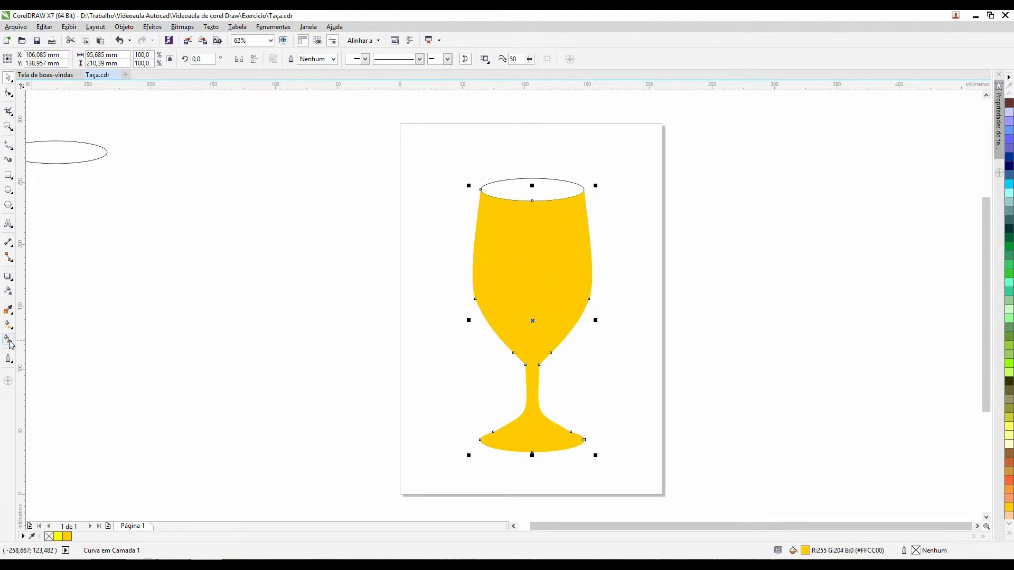
pyautogui.click(7, 291)
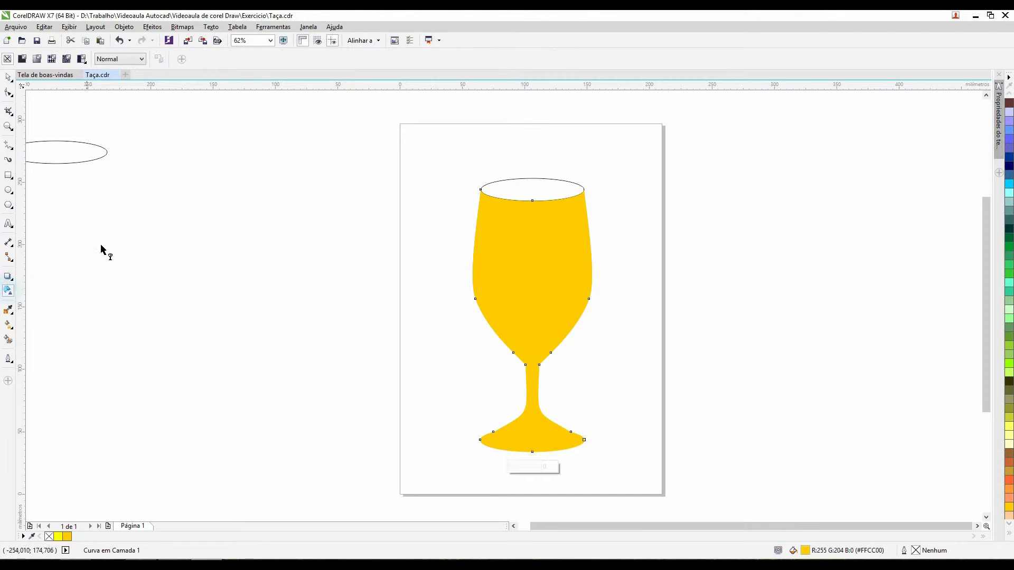
pyautogui.click(37, 59)
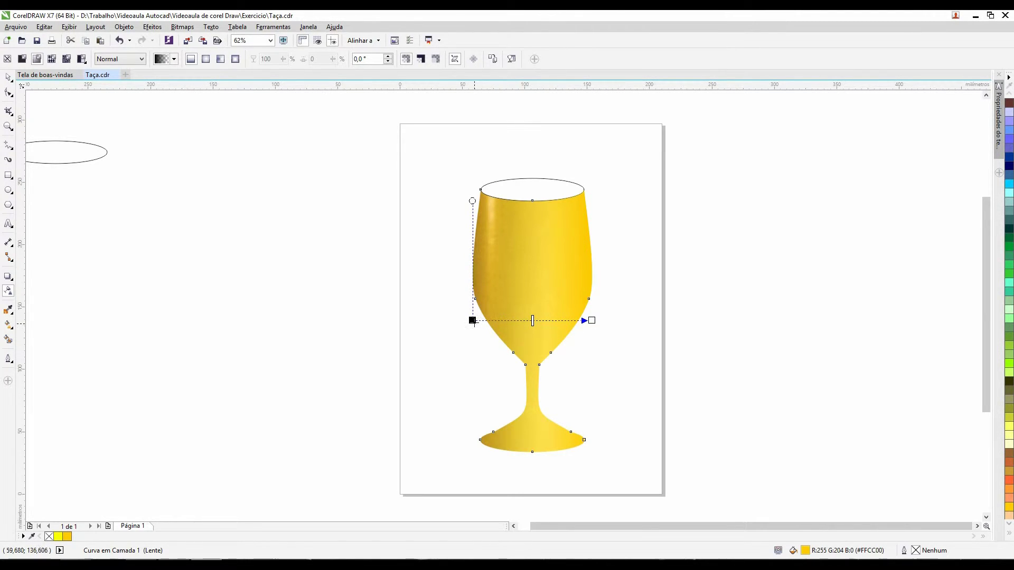
pyautogui.click(472, 320)
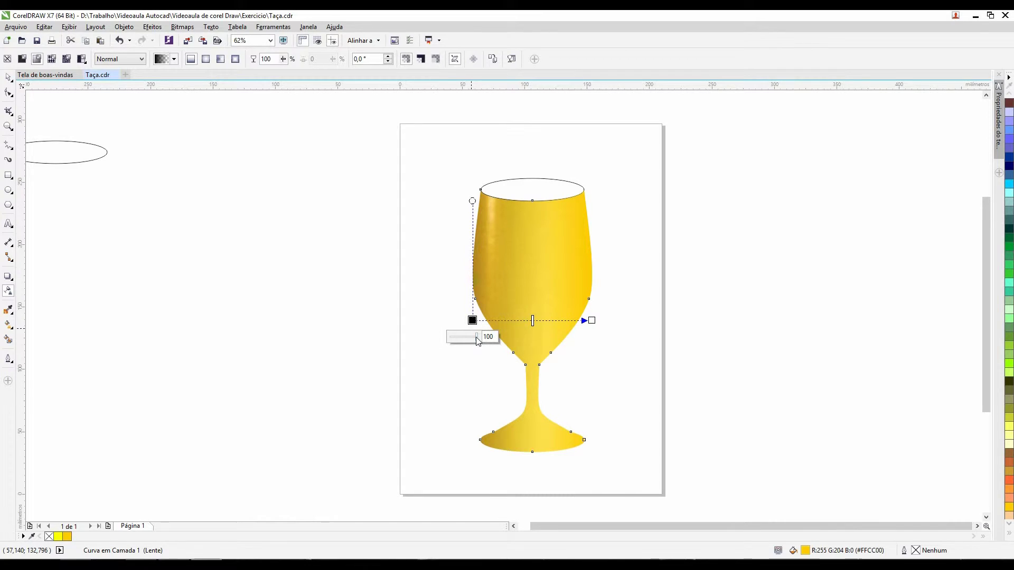
pyautogui.moveTo(477, 340); pyautogui.dragTo(434, 342)
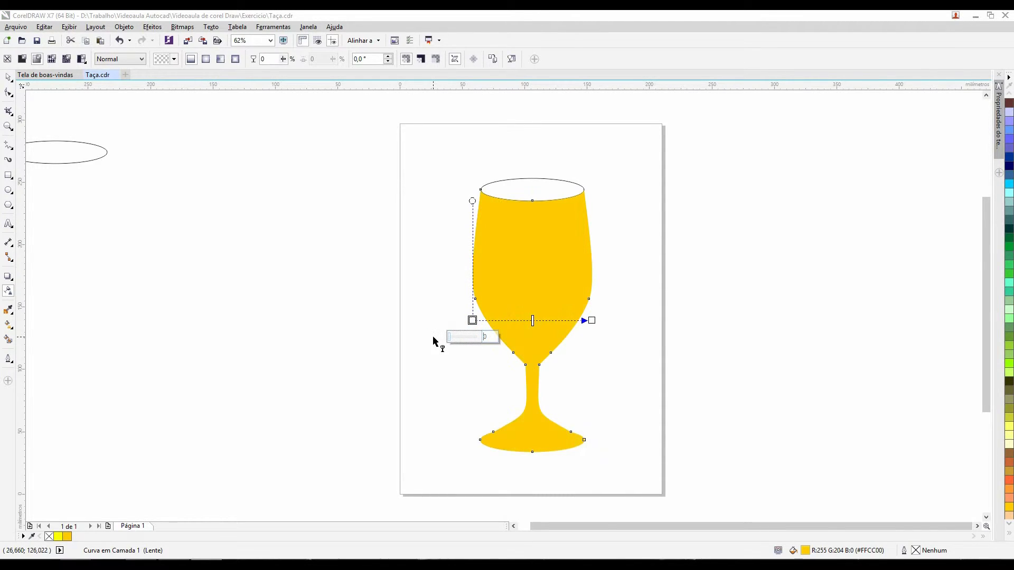
pyautogui.click(590, 320)
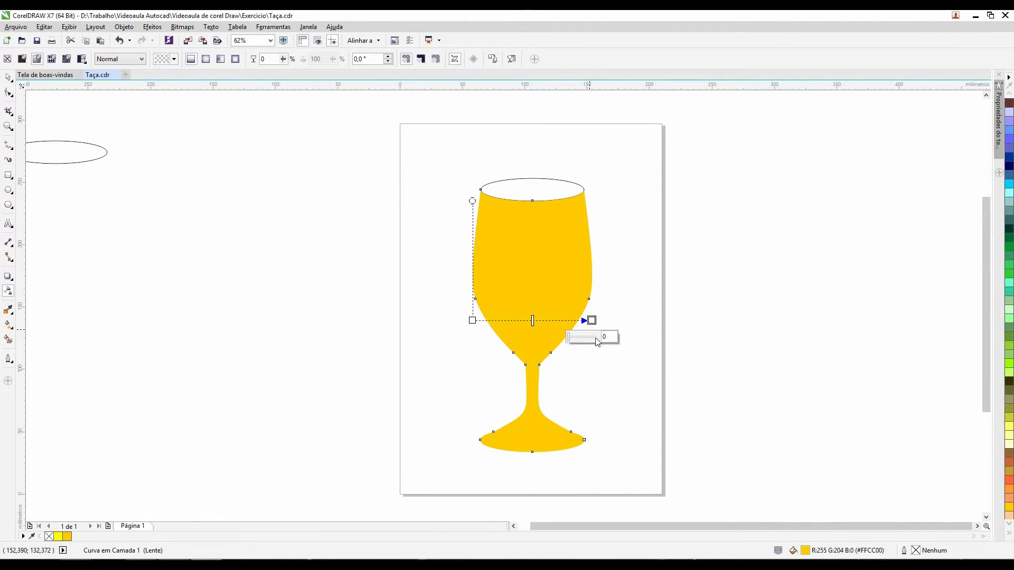
# - Add a middle node to the yellow body's transparency at the 50% position and set it to 100 transparency
pyautogui.click(532, 321)
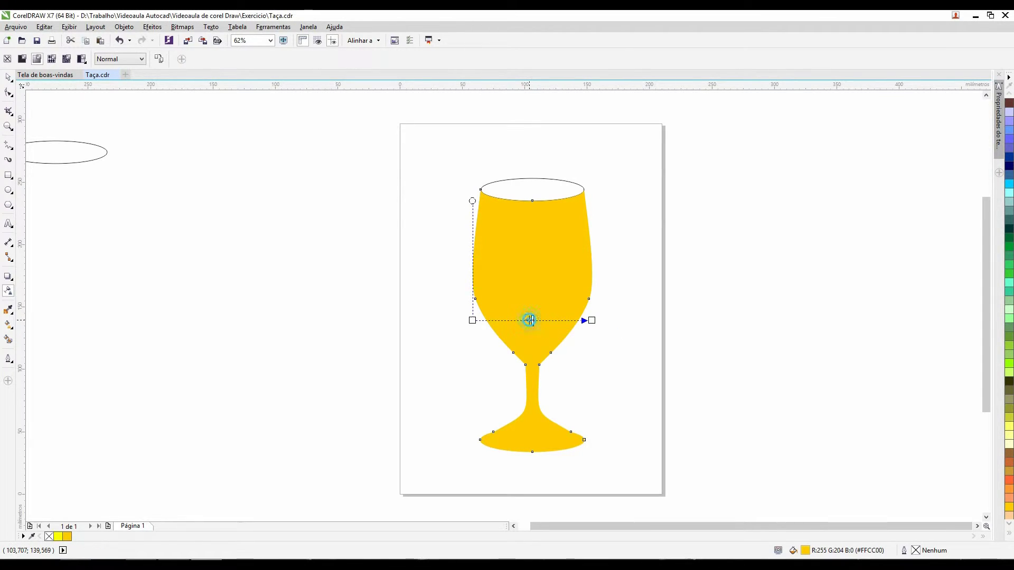
pyautogui.doubleClick(527, 321)
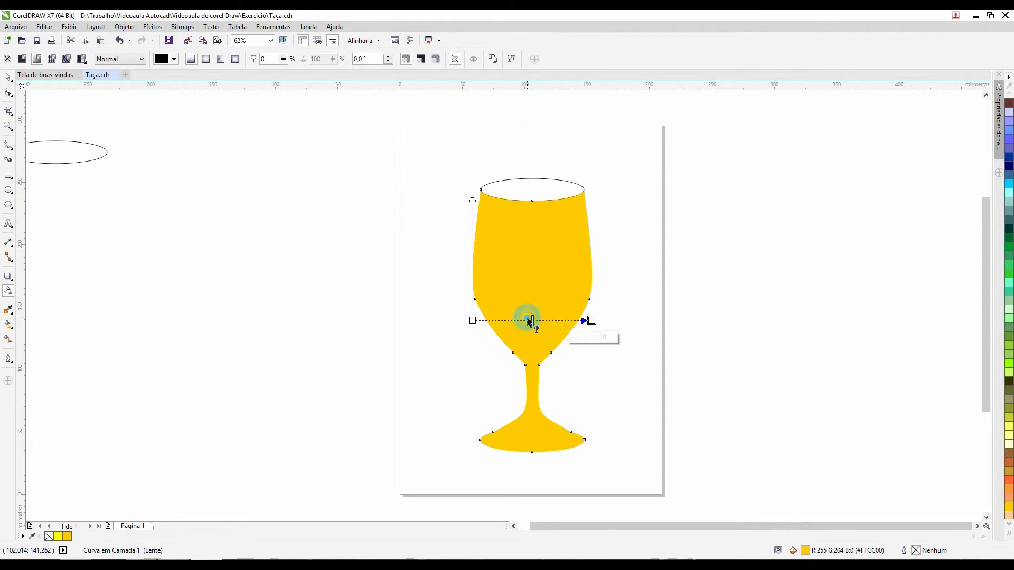
pyautogui.click(526, 320)
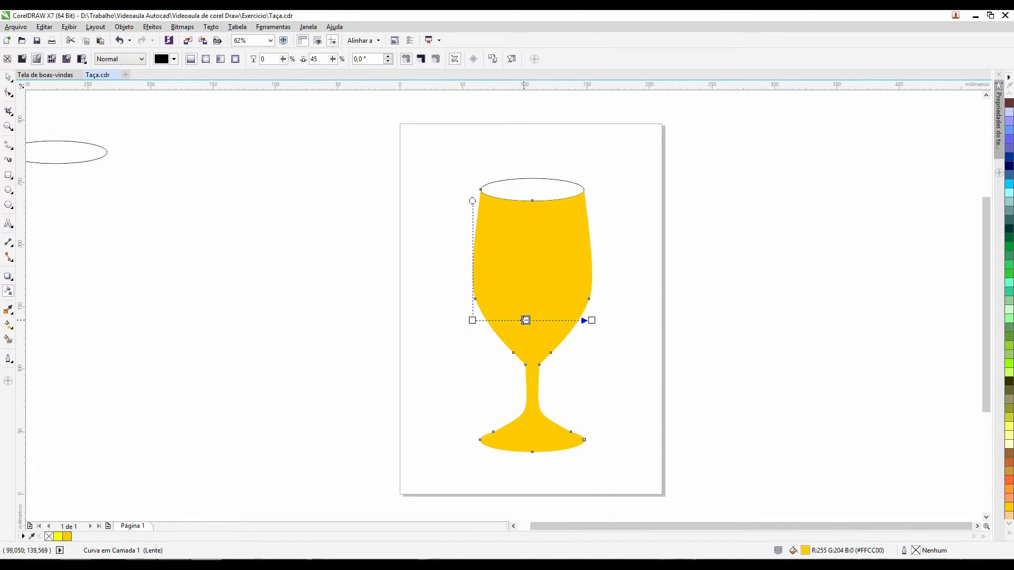
pyautogui.moveTo(525, 320); pyautogui.dragTo(560, 337)
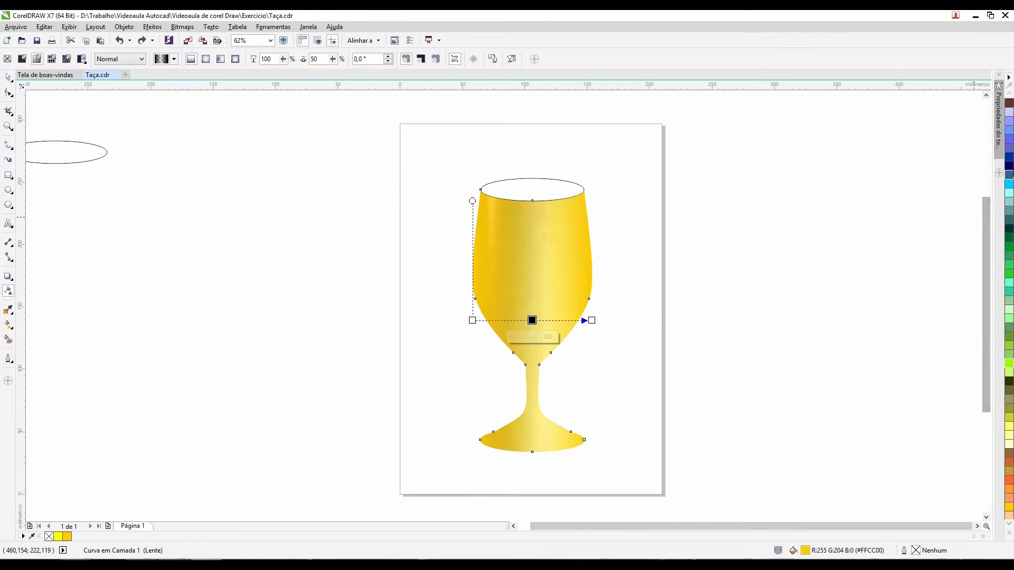
pyautogui.click(9, 79)
pyautogui.click(640, 246)
# - Try #9999FF and #663333 as fills for the semi-transparent glass overlay and set it back to #FFCC00
pyautogui.click(521, 237)
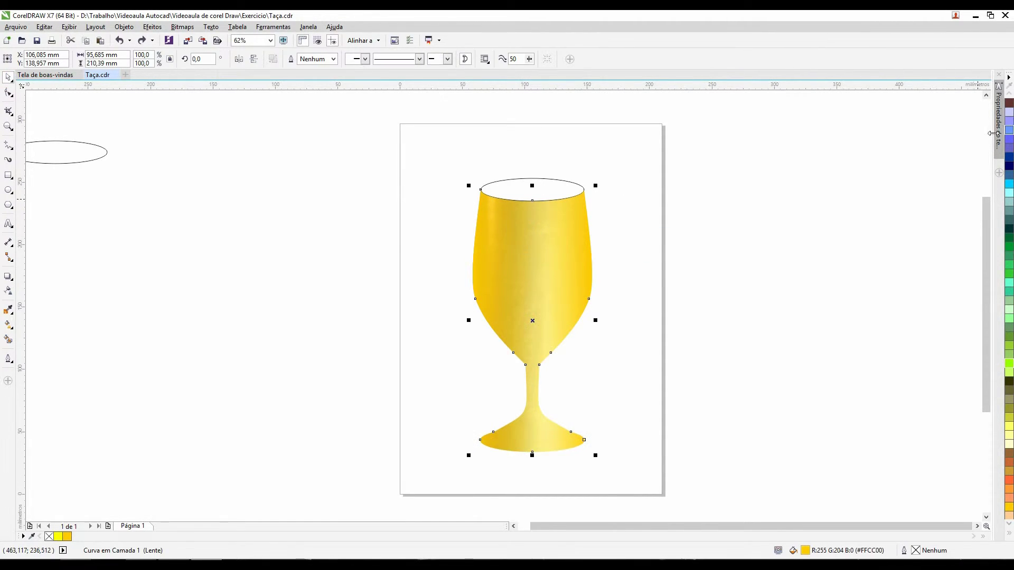
pyautogui.click(1009, 121)
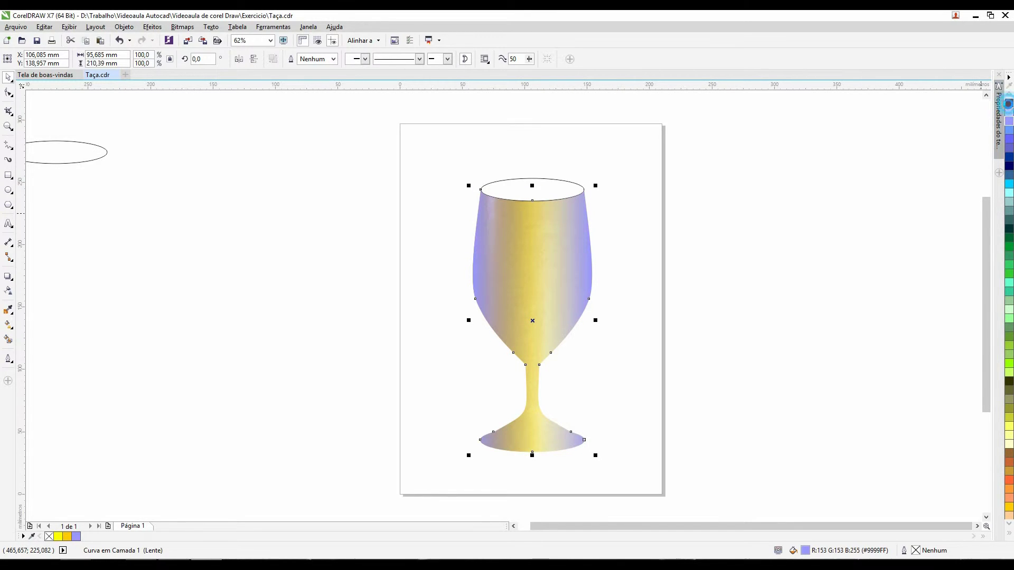
pyautogui.click(1008, 103)
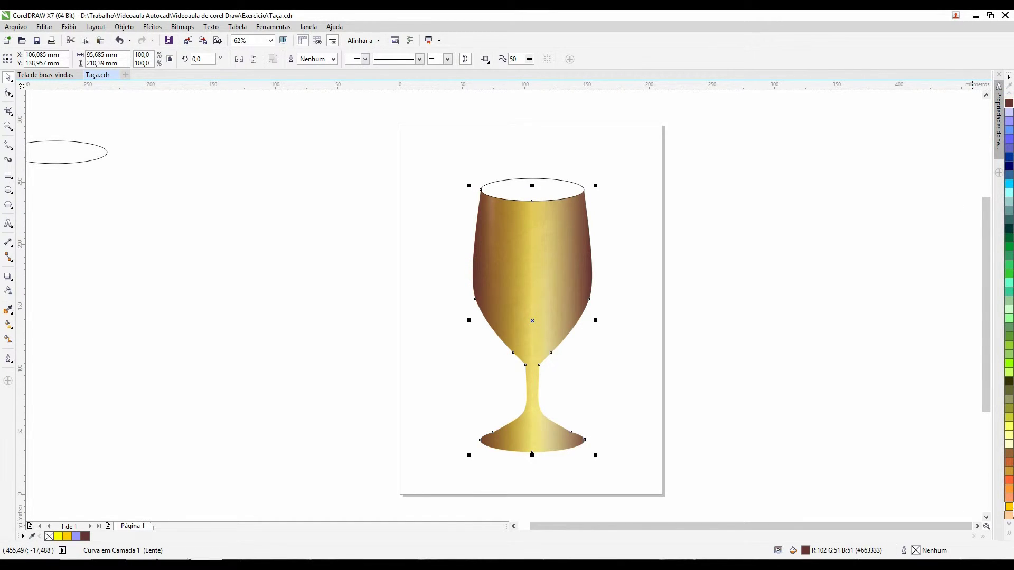
pyautogui.click(1009, 508)
pyautogui.click(366, 229)
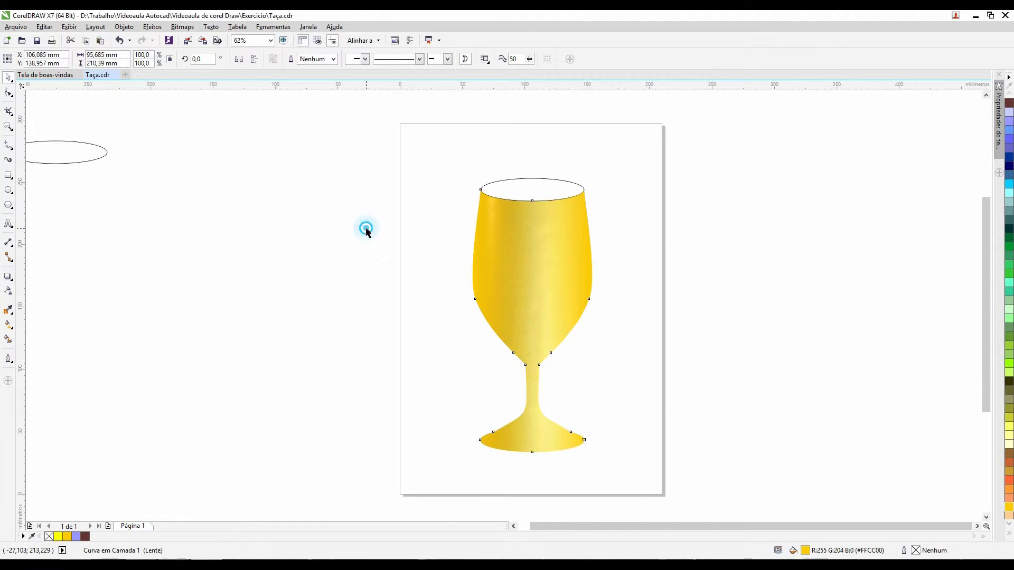
# - Move the semi-transparent overlay aside from the gold-textured glass and undo the move
pyautogui.moveTo(543, 268); pyautogui.dragTo(404, 263)
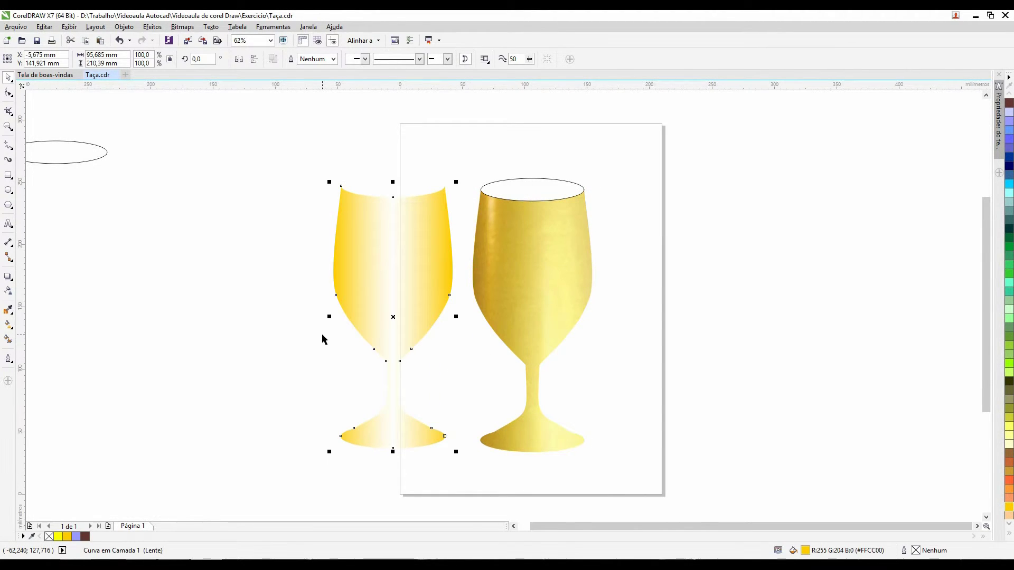
pyautogui.hotkey('ctrl', 'z')
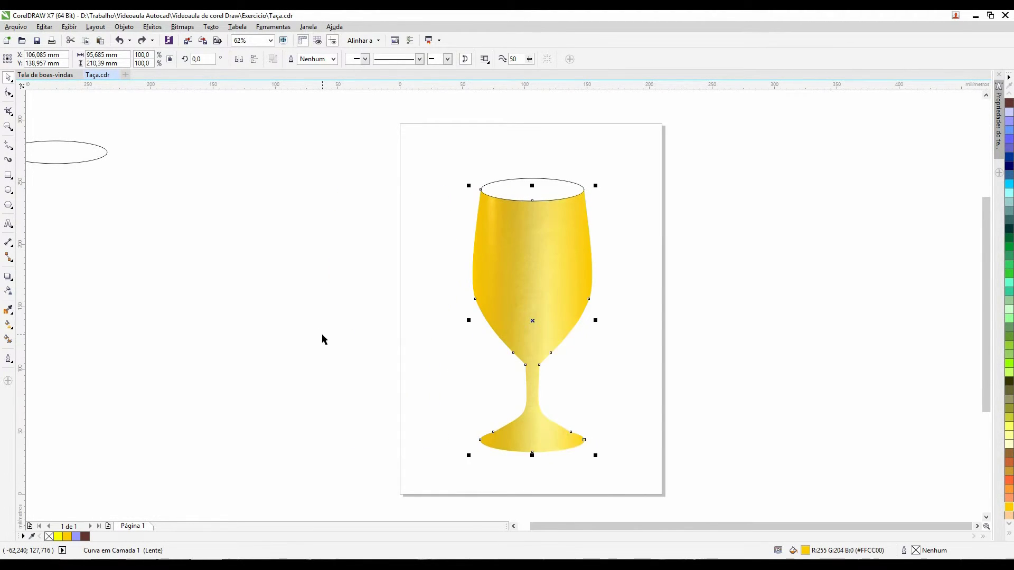
pyautogui.click(682, 281)
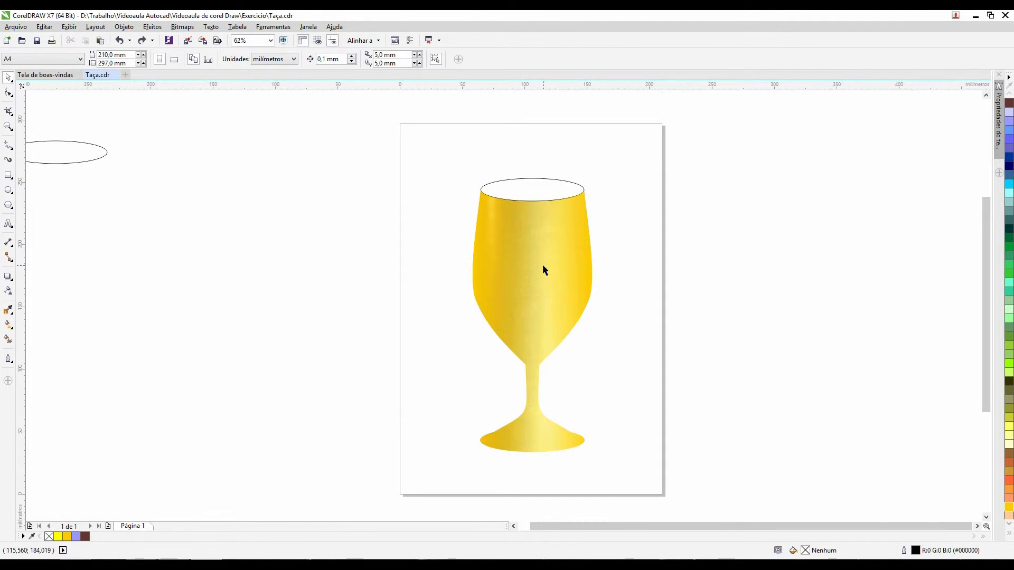
pyautogui.click(536, 250)
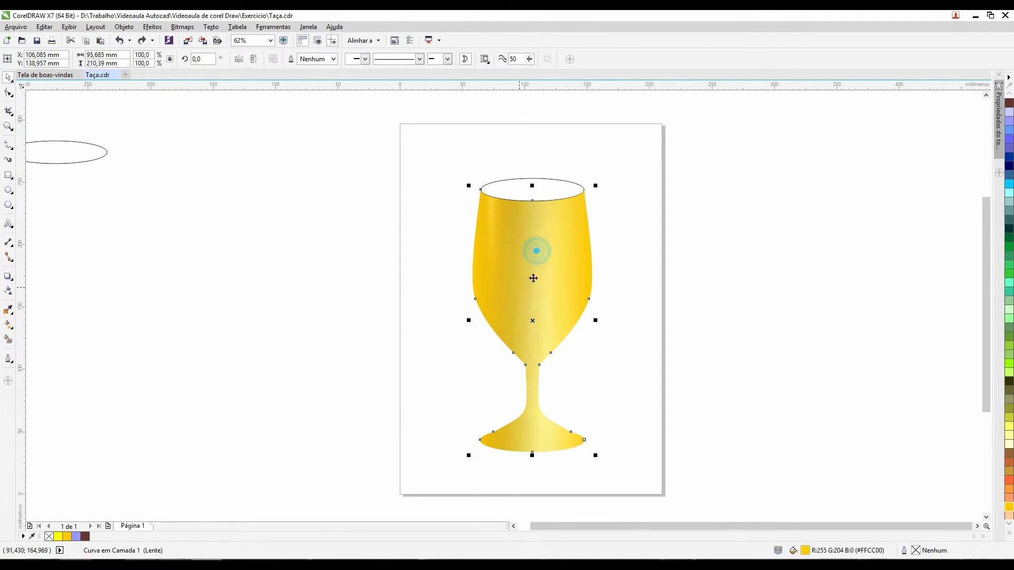
pyautogui.click(401, 268)
pyautogui.click(526, 267)
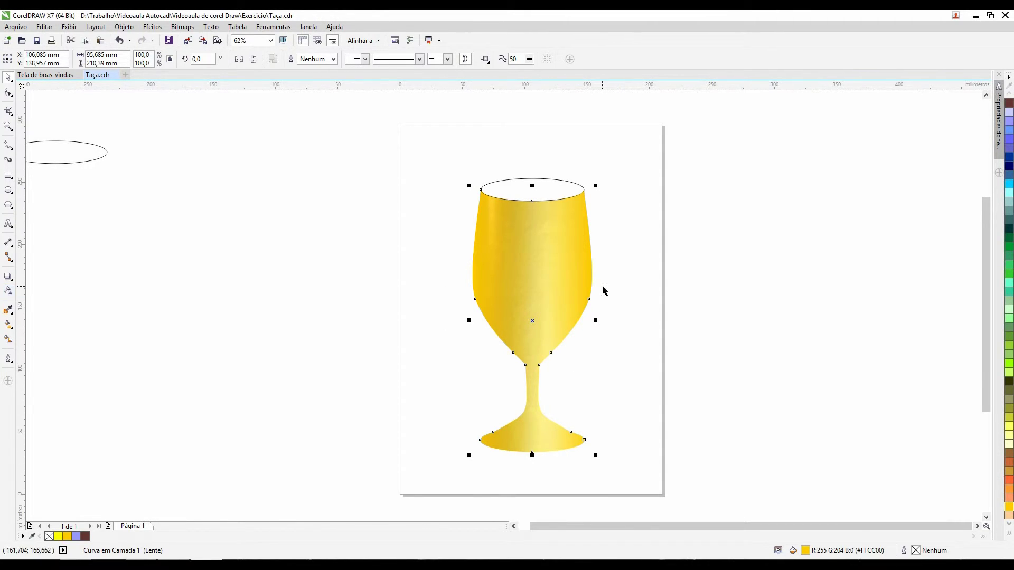
# - Set the merge mode of the yellow glass overlay's transparency to Multiplicar
pyautogui.click(750, 280)
pyautogui.click(541, 280)
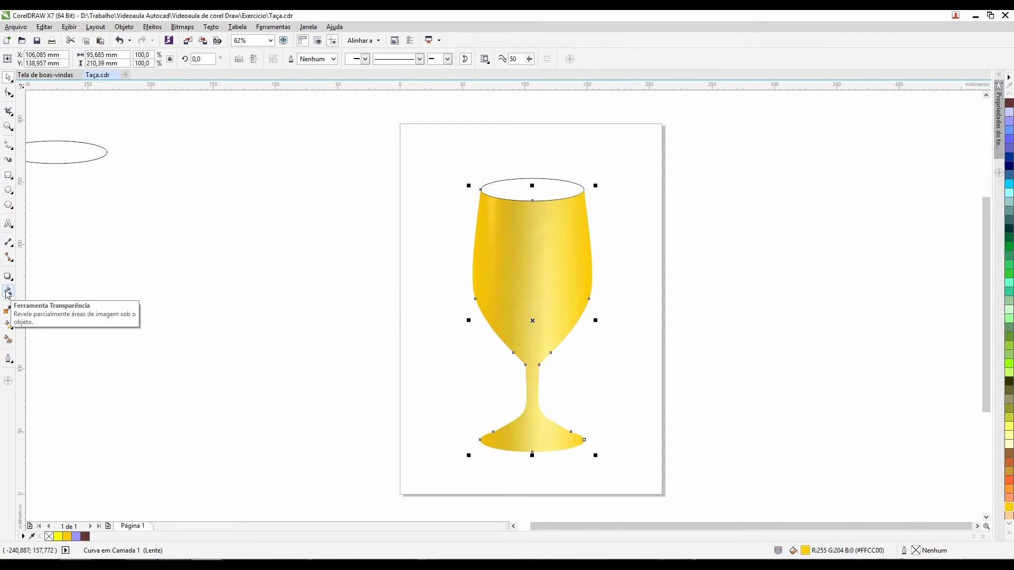
pyautogui.click(7, 294)
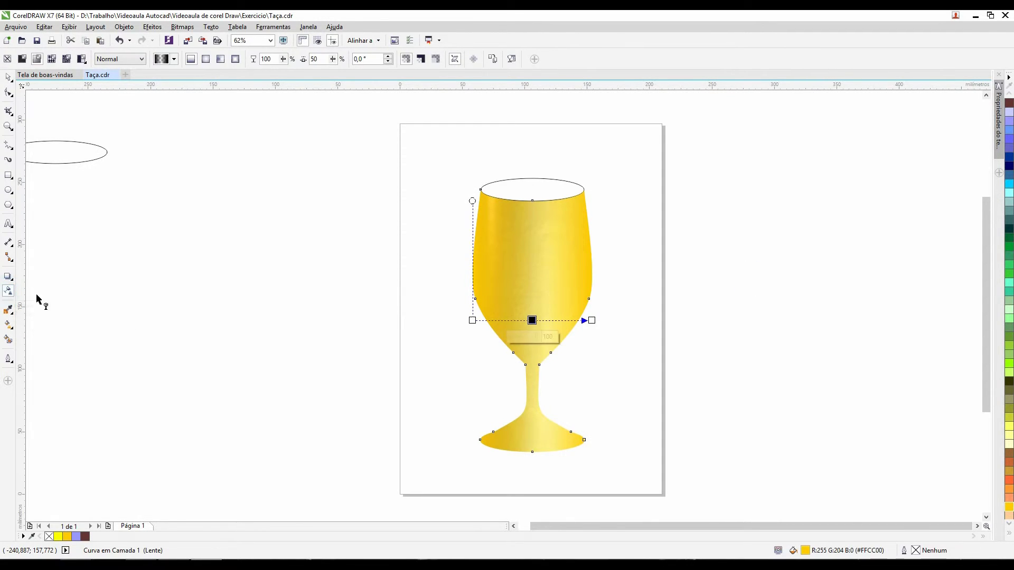
pyautogui.click(106, 61)
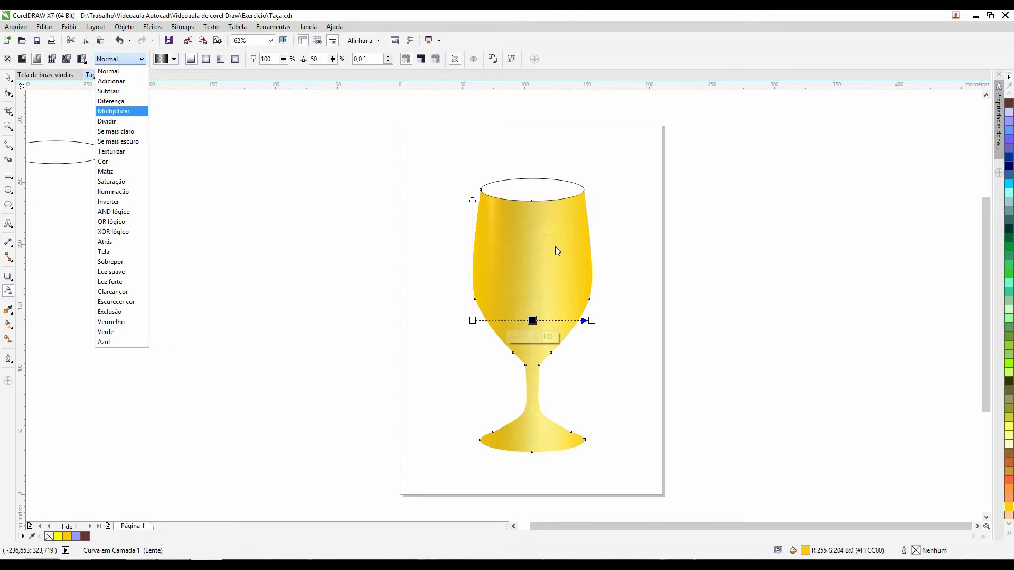
pyautogui.click(121, 112)
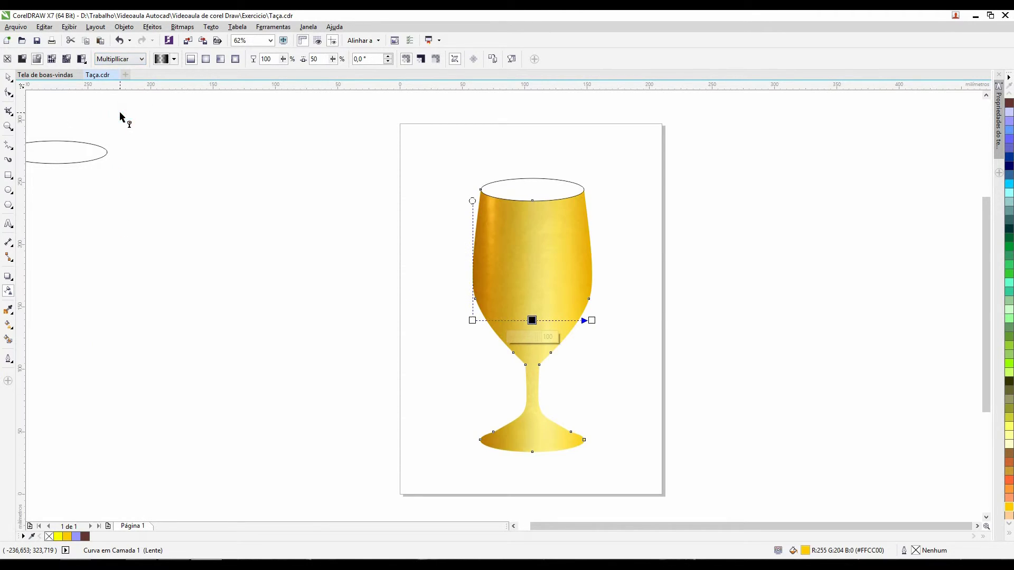
pyautogui.click(381, 248)
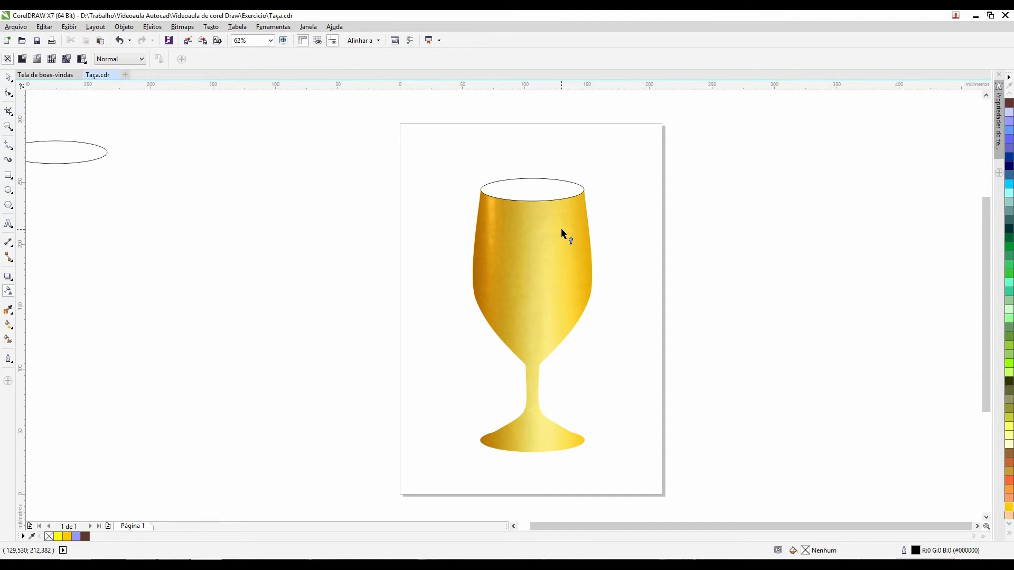
pyautogui.click(8, 77)
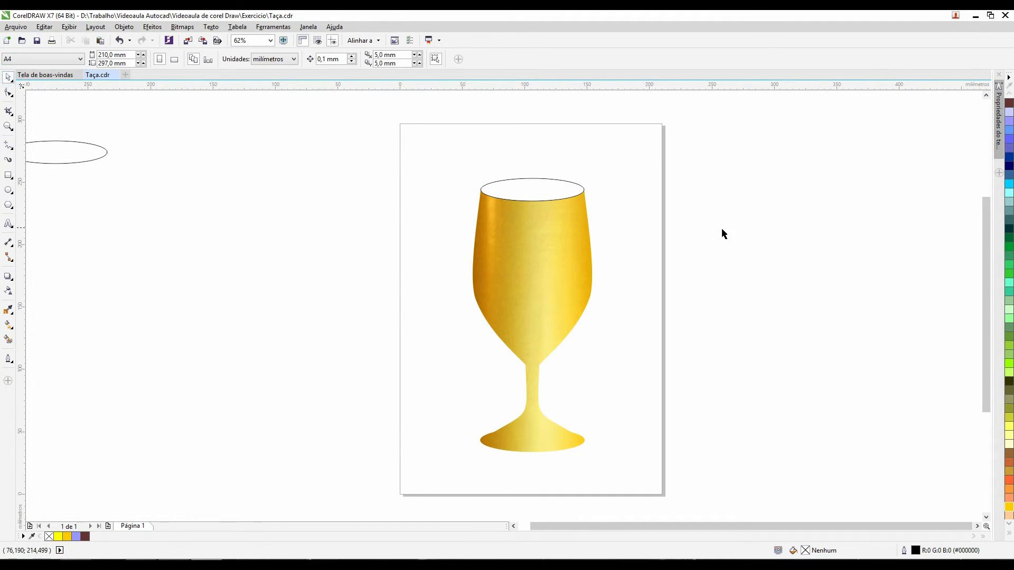
# - Paste the gold texture bitmap and position it behind the glass so that it covers the whole rim ellipse
pyautogui.click(548, 183)
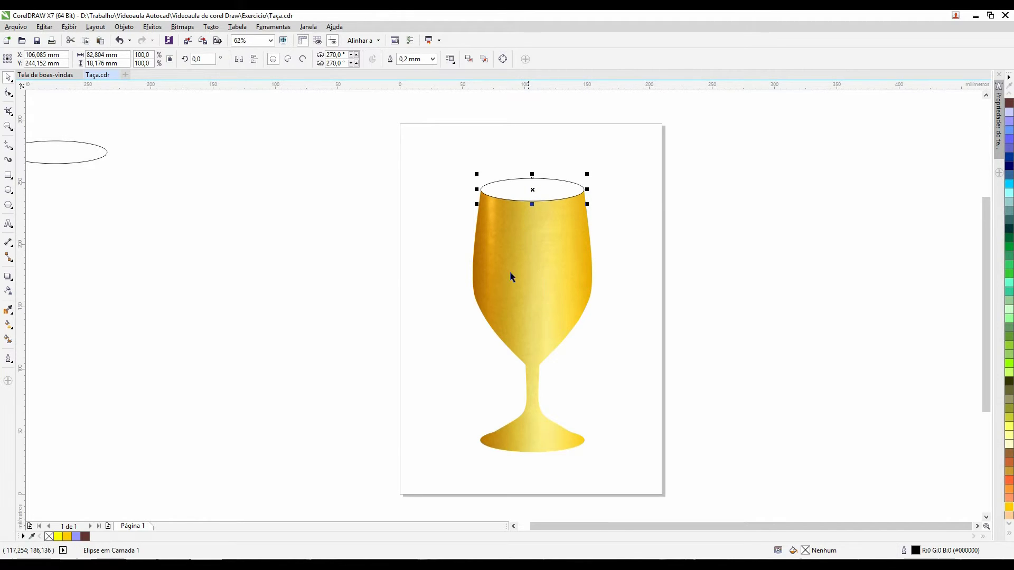
pyautogui.click(318, 250)
pyautogui.hotkey('ctrl', 'v')
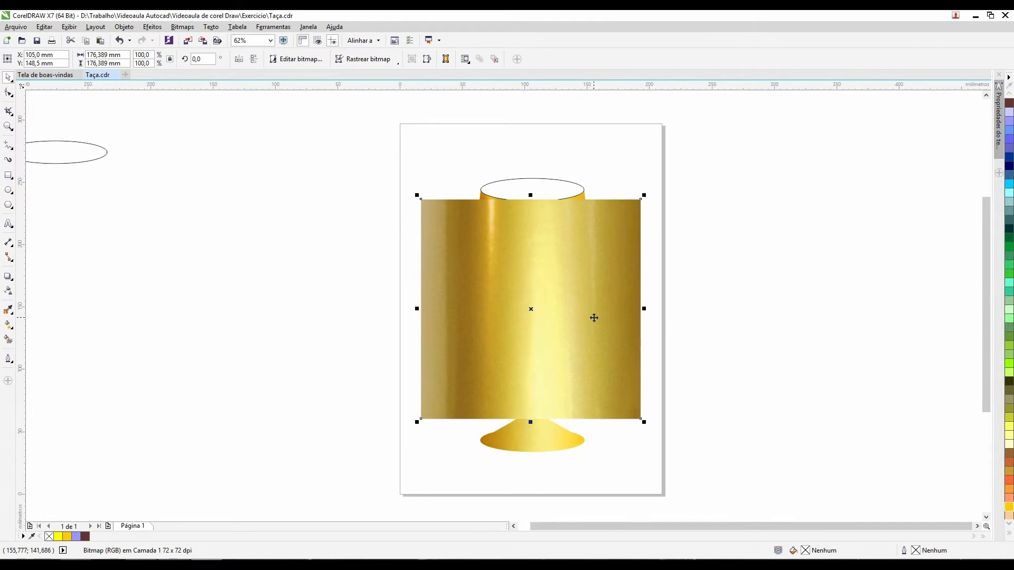
pyautogui.moveTo(591, 319); pyautogui.dragTo(549, 302)
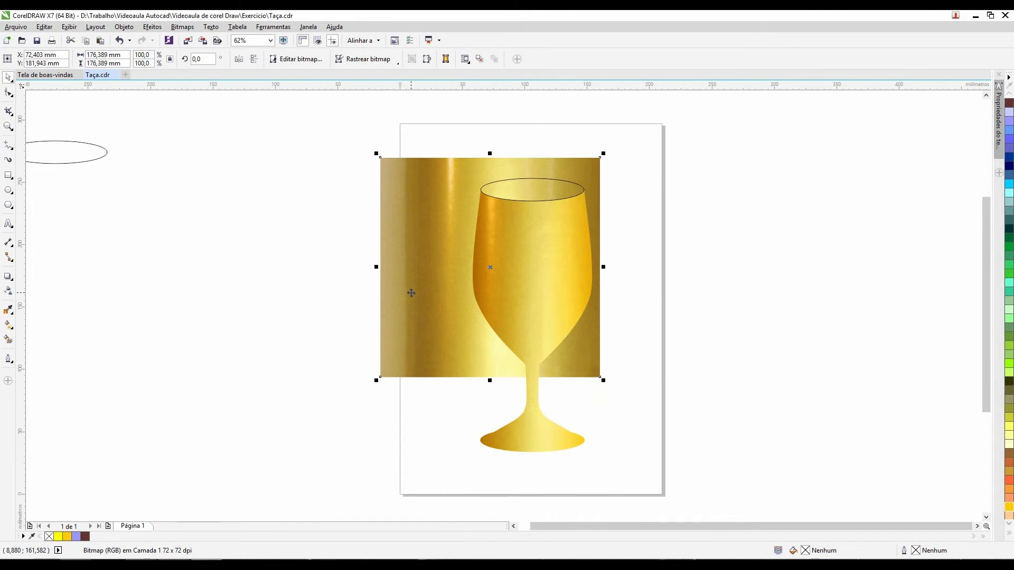
pyautogui.moveTo(410, 292); pyautogui.dragTo(387, 298)
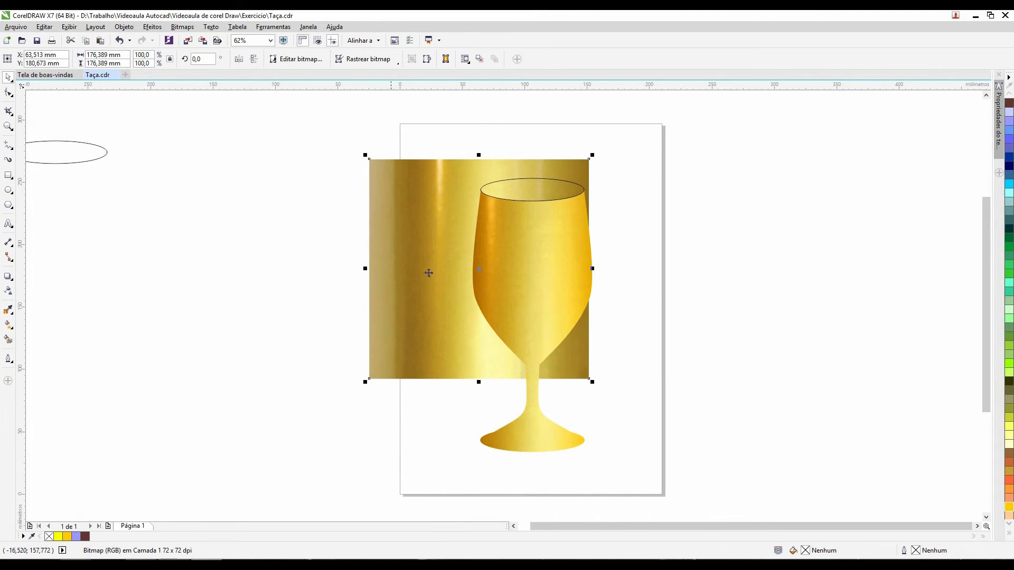
pyautogui.click(839, 218)
# - PowerClip the gold texture bitmap inside the glass's rim ellipse
pyautogui.click(403, 178)
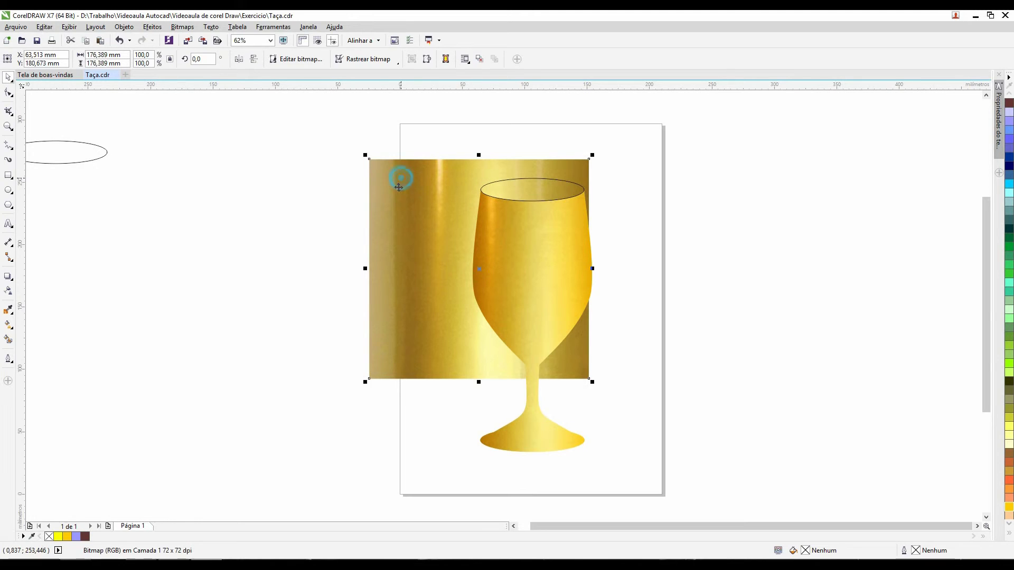
pyautogui.click(128, 33)
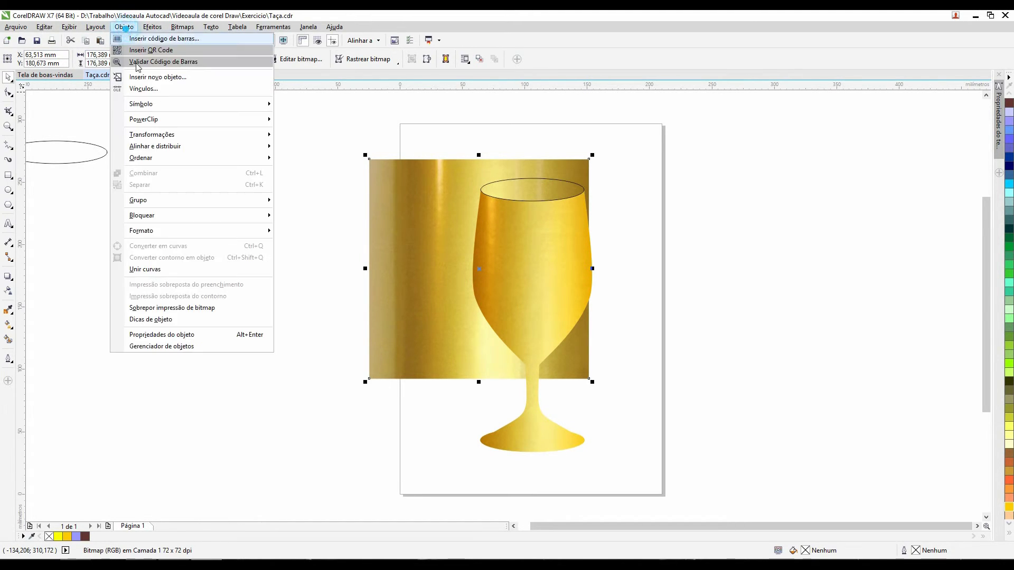
pyautogui.moveTo(176, 120)
pyautogui.click(342, 120)
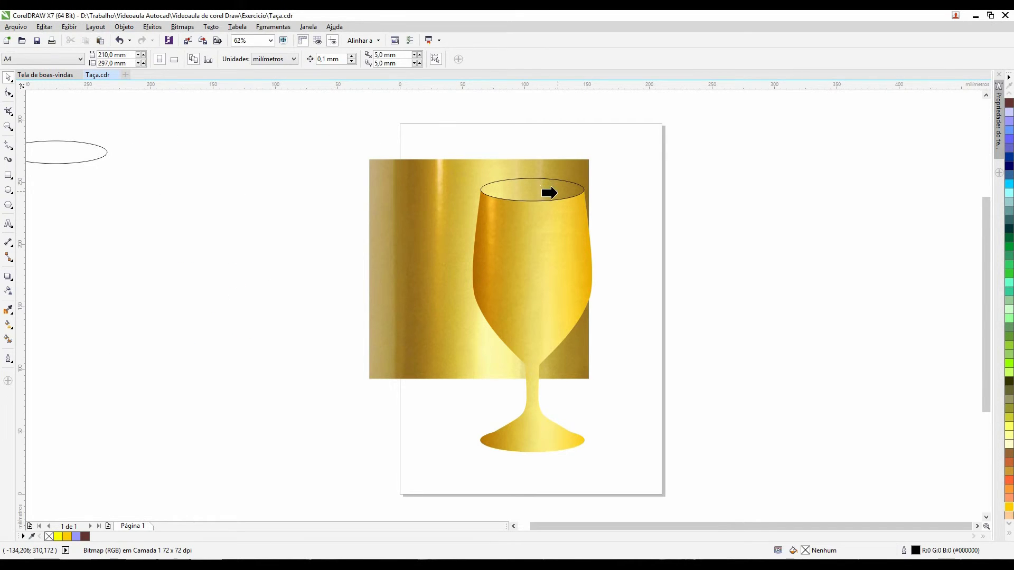
pyautogui.click(543, 192)
pyautogui.click(754, 199)
pyautogui.click(546, 199)
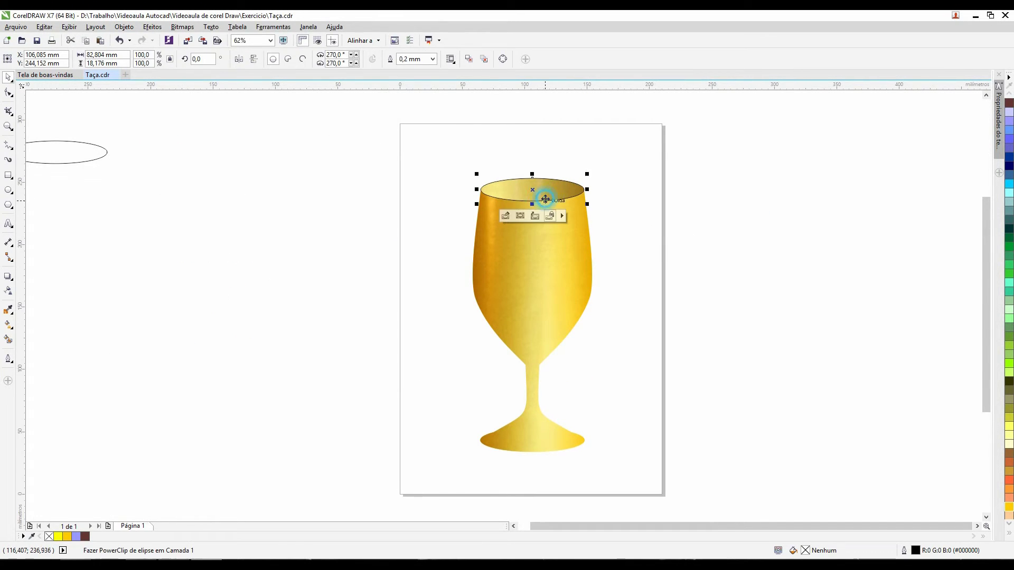
# - Remove the outline from the gold-textured rim ellipse
pyautogui.click(1008, 530)
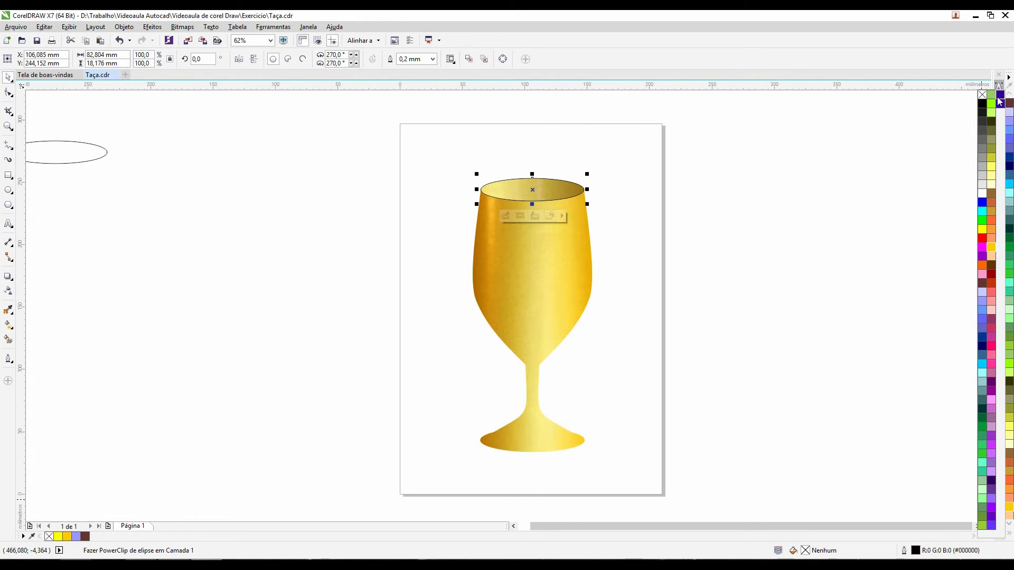
pyautogui.rightClick(979, 97)
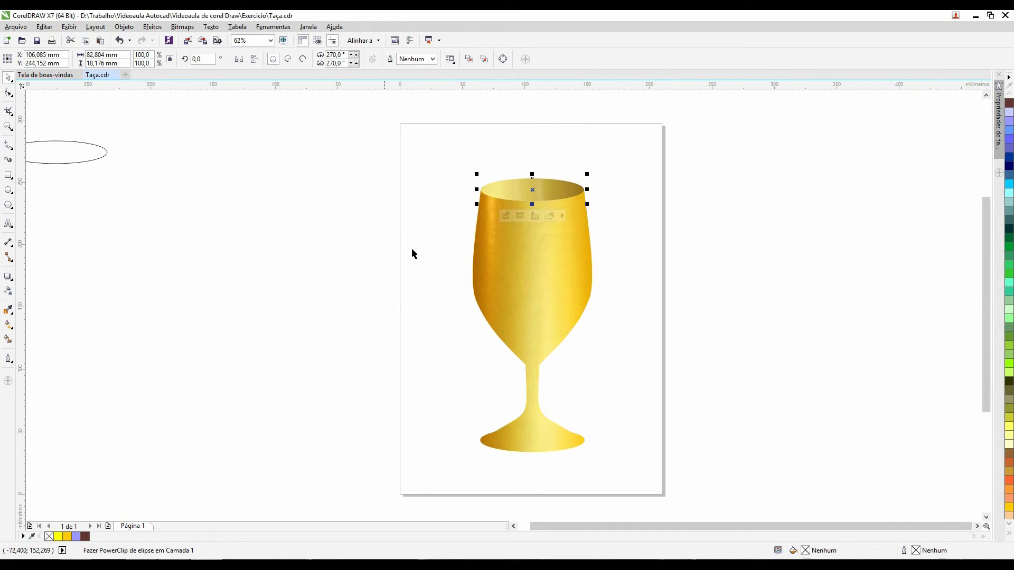
pyautogui.click(409, 226)
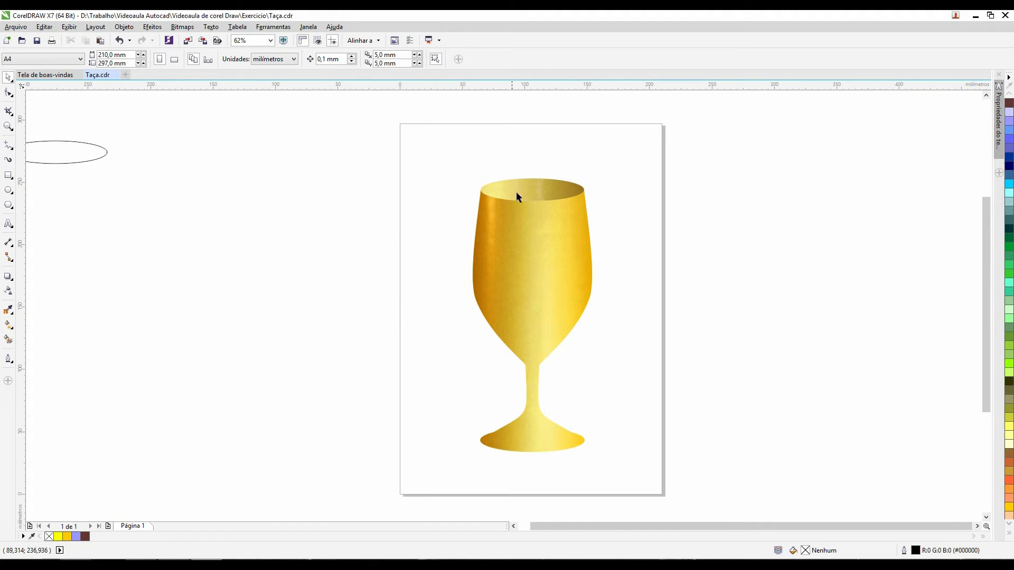
# - Fill the spare ellipse beside the page with #FFCC00 and centre-align it over the glass's rim
pyautogui.moveTo(76, 164); pyautogui.dragTo(260, 210)
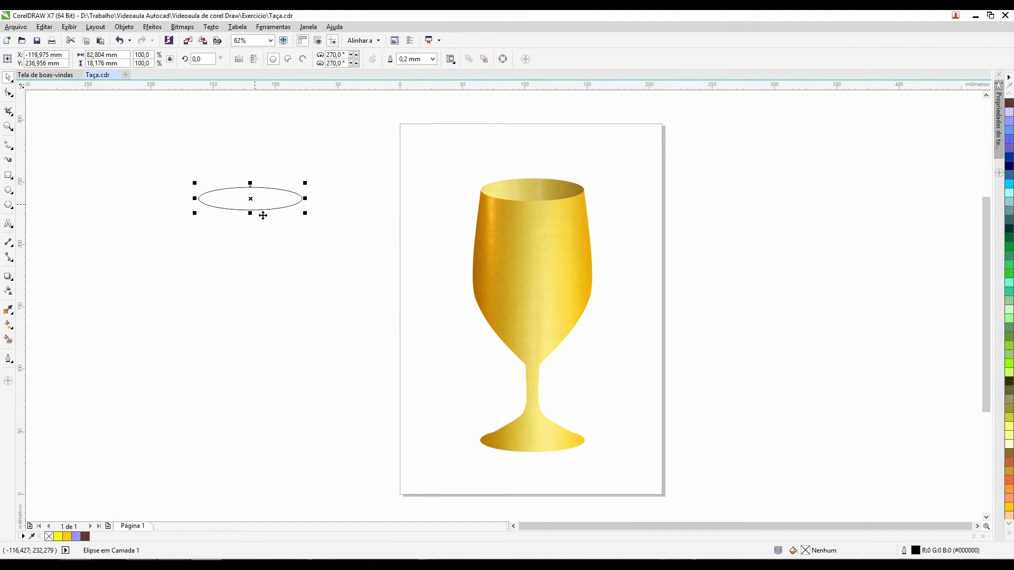
pyautogui.click(1008, 507)
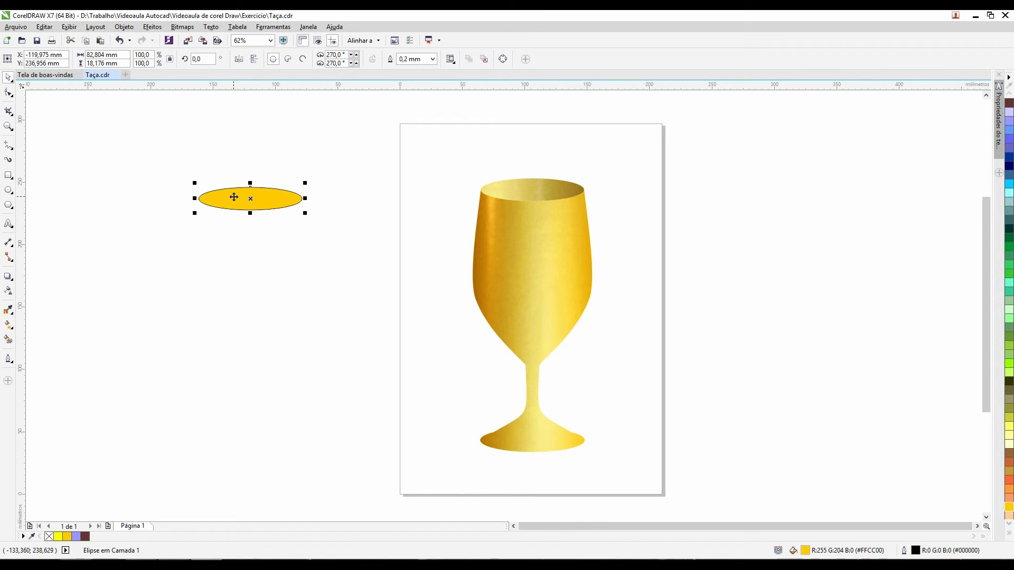
pyautogui.keyDown('shift'); pyautogui.click(531, 187); pyautogui.keyUp('shift')
pyautogui.press('e')
pyautogui.press('c')
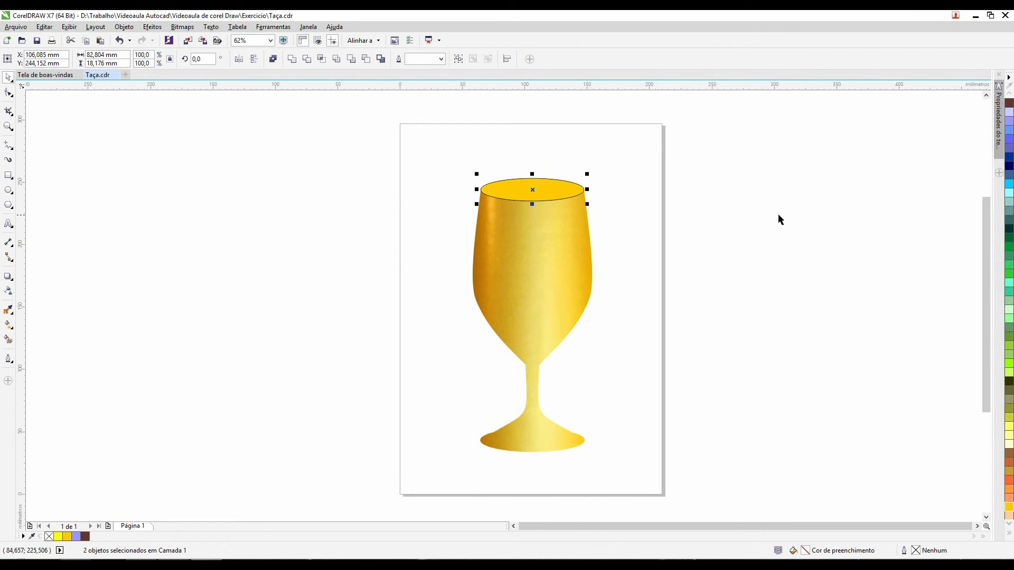
pyautogui.click(785, 215)
# - Remove the outline from the yellow rim ellipse and keep its fill at #FFCC00
pyautogui.click(544, 198)
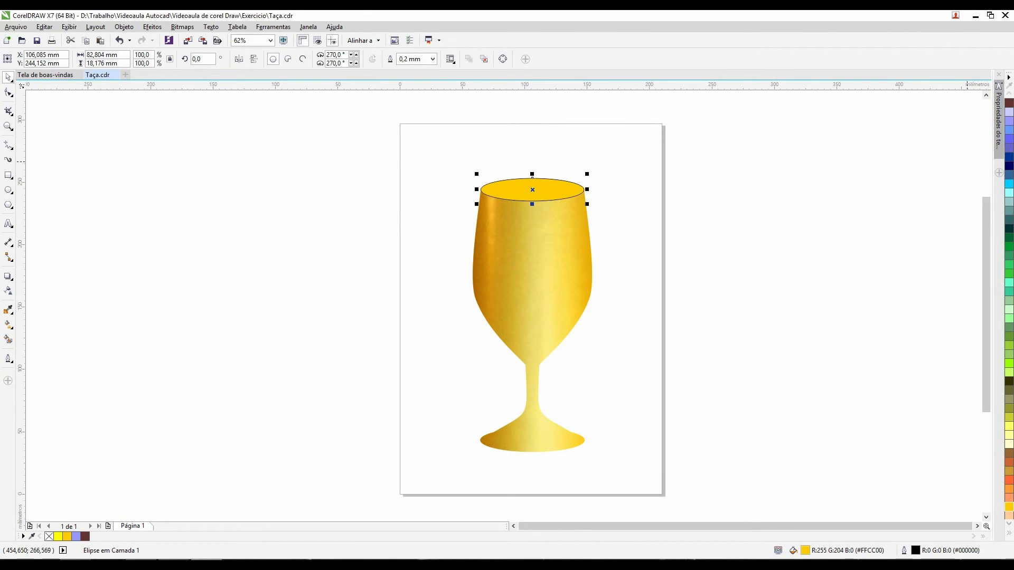
pyautogui.click(1009, 523)
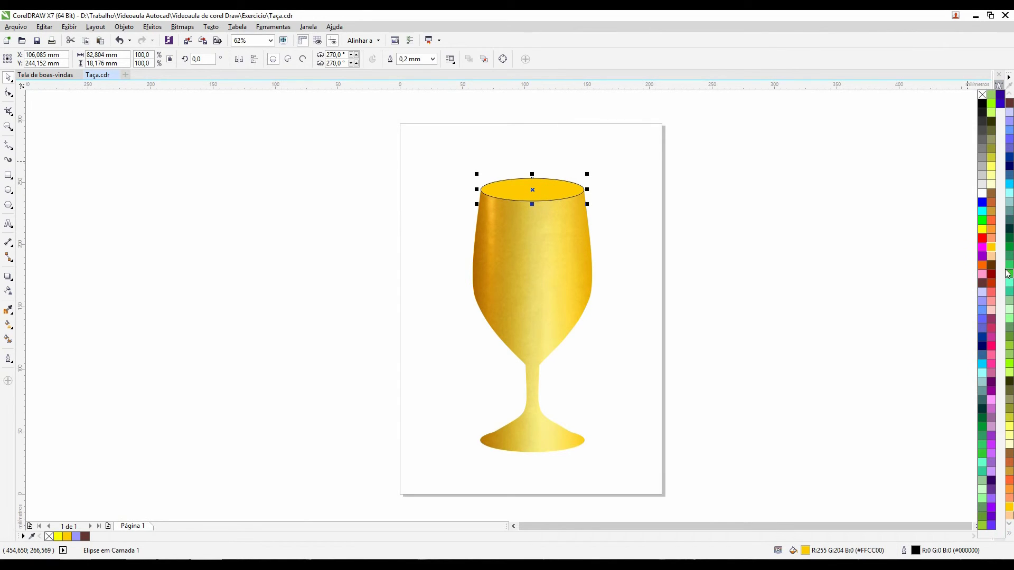
pyautogui.click(983, 97)
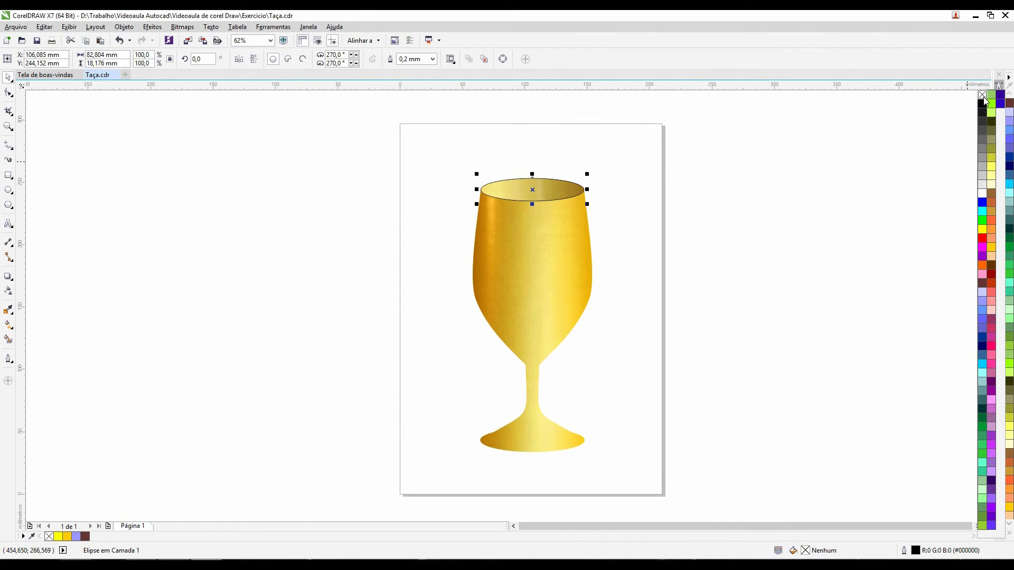
pyautogui.rightClick(983, 97)
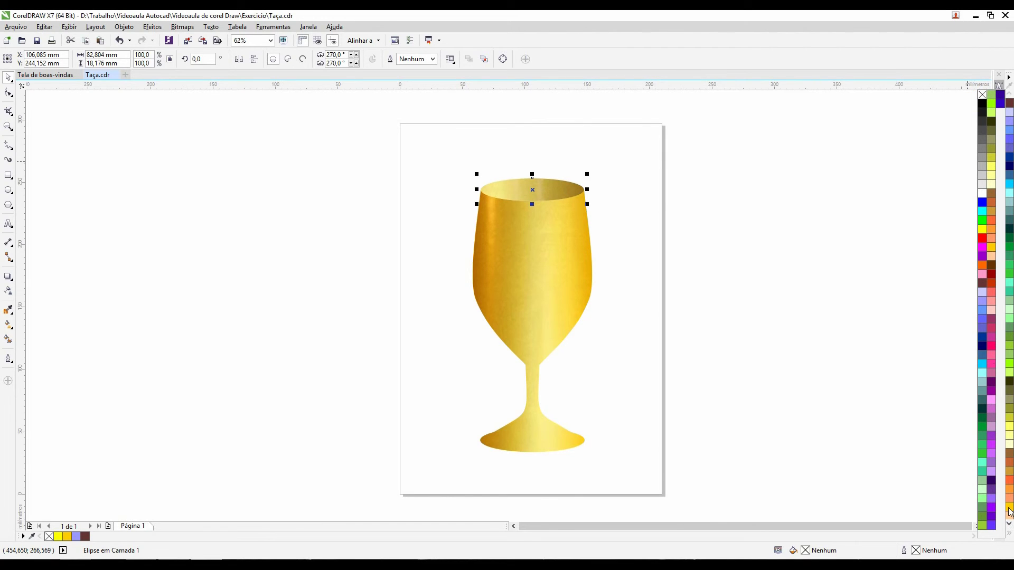
pyautogui.click(991, 248)
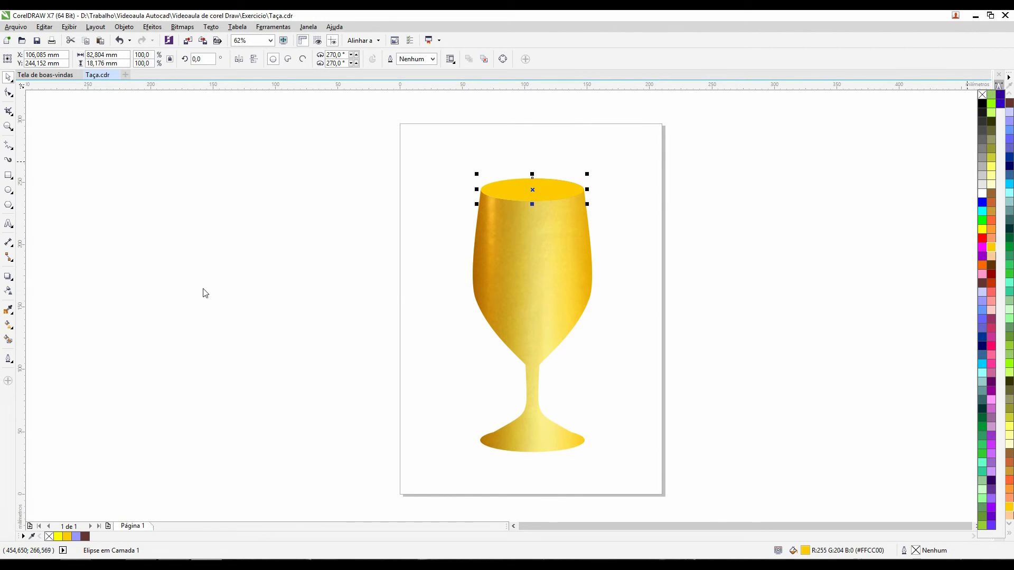
# - Apply a horizontal linear fountain transparency to the yellow rim ellipse, fading from its right edge to its left edge
pyautogui.click(8, 291)
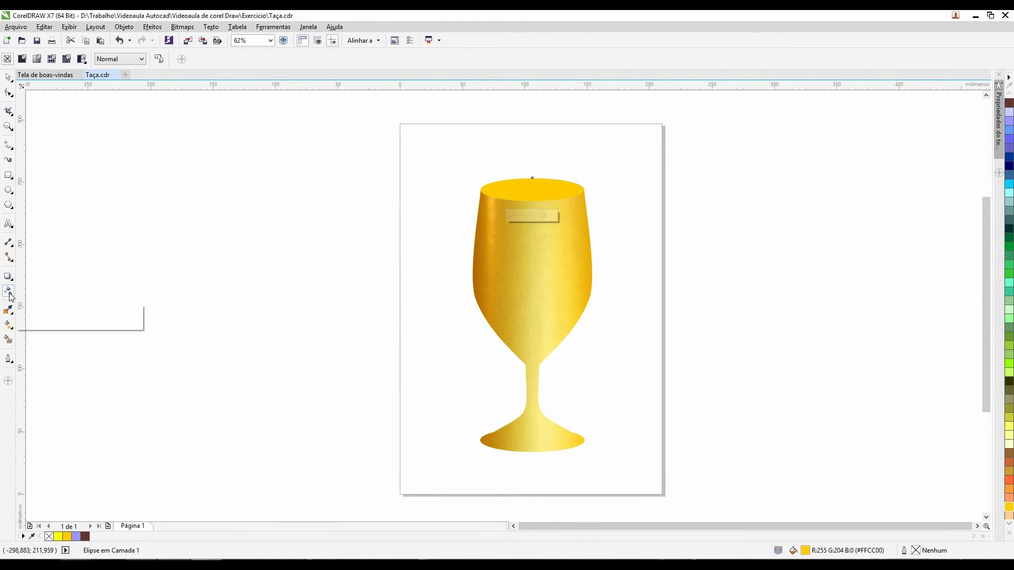
pyautogui.moveTo(576, 188); pyautogui.dragTo(483, 188)
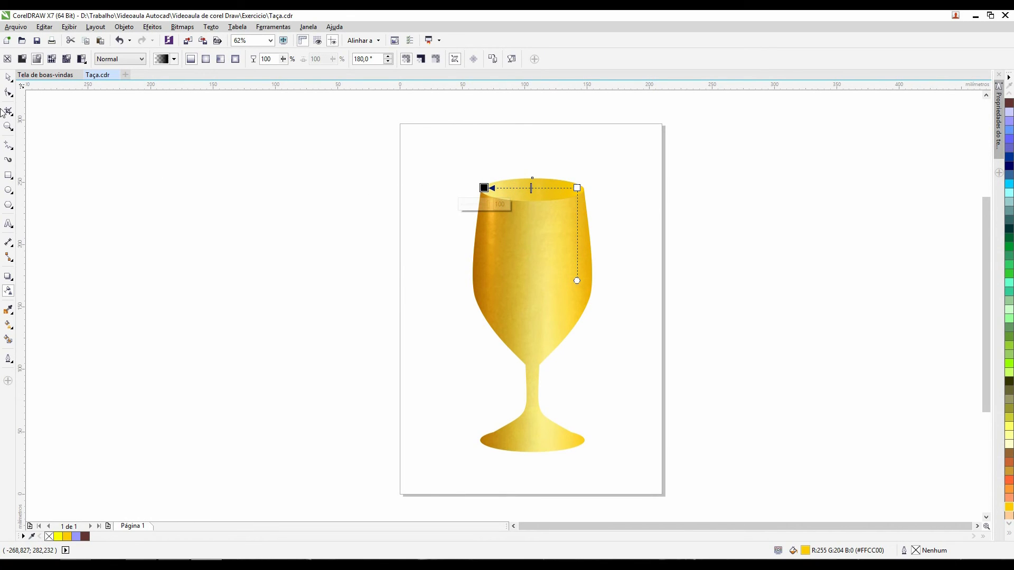
pyautogui.click(8, 79)
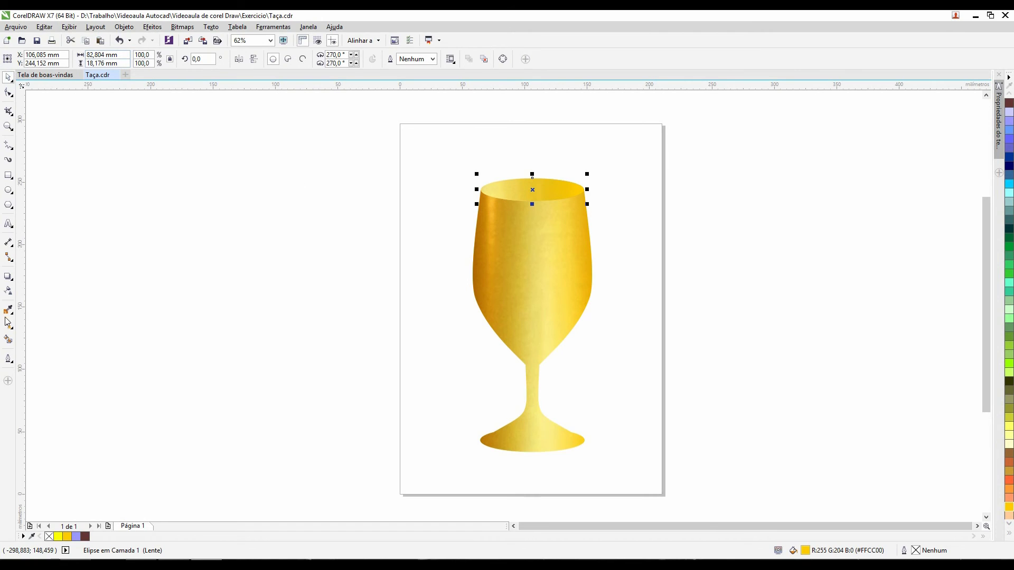
# - Set the merge mode of the yellow rim ellipse's transparency to Multiplicar and deselect it
pyautogui.click(9, 290)
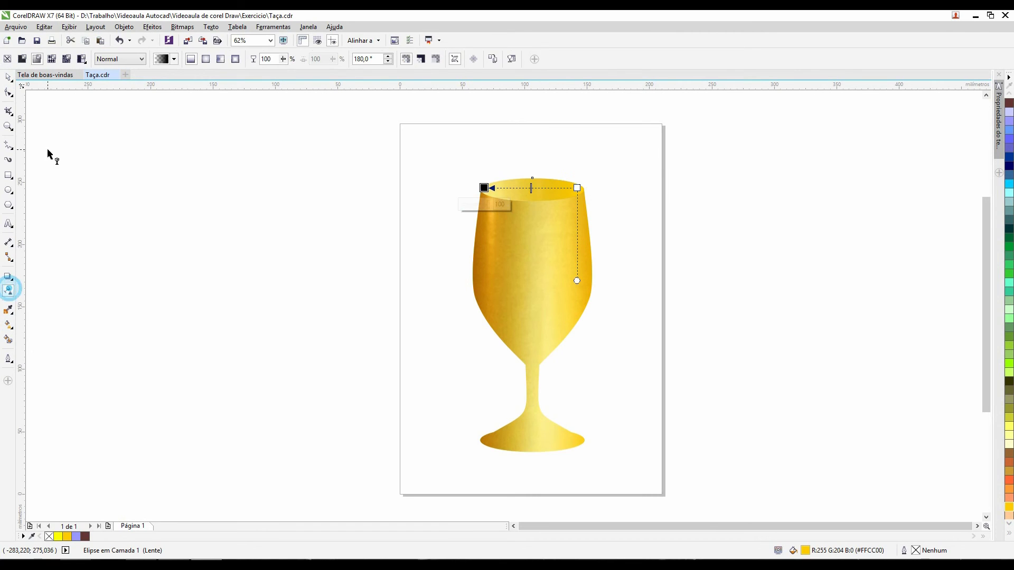
pyautogui.click(123, 60)
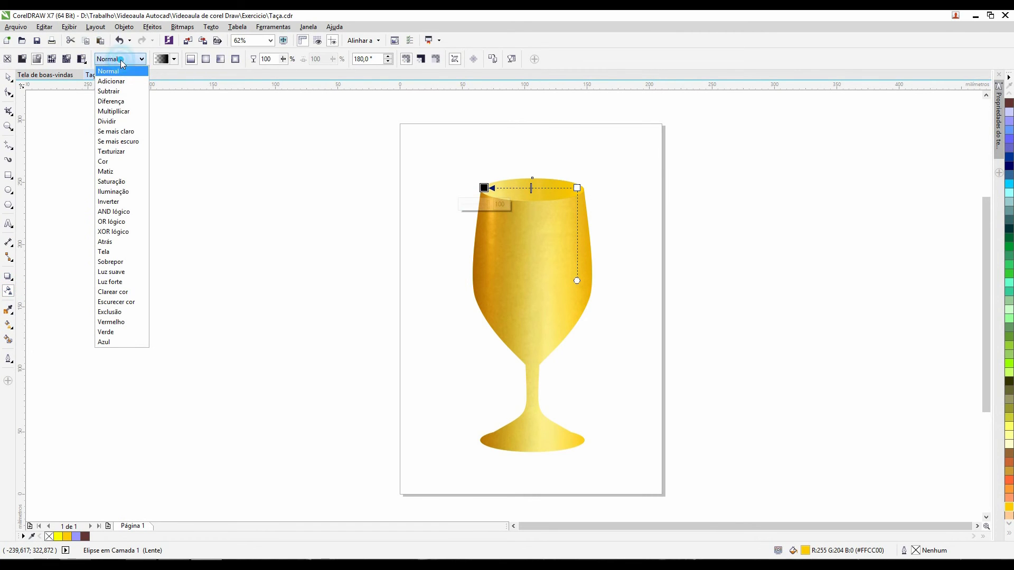
pyautogui.click(119, 111)
pyautogui.click(9, 77)
pyautogui.click(236, 222)
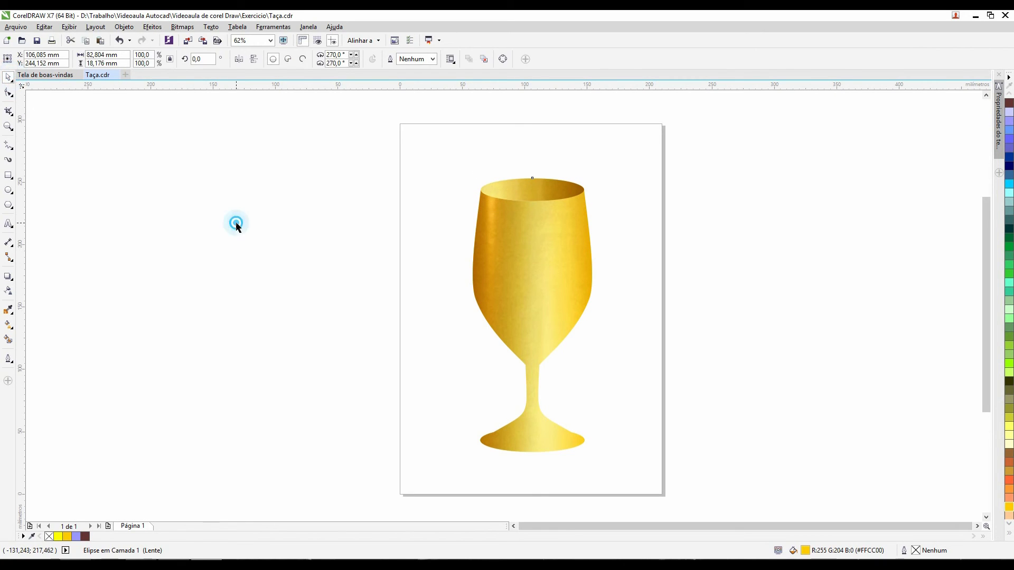